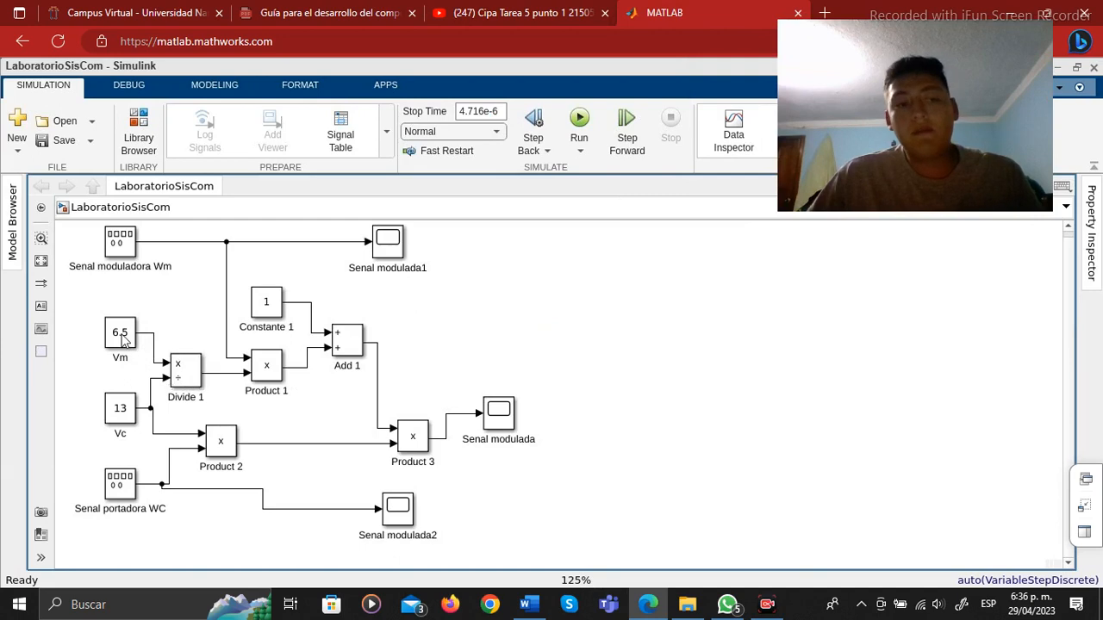
Check the 100% modulation section of the Word report and return to the Simulink model in the browser
{"action": "left_click", "coordinate": [127, 341]}
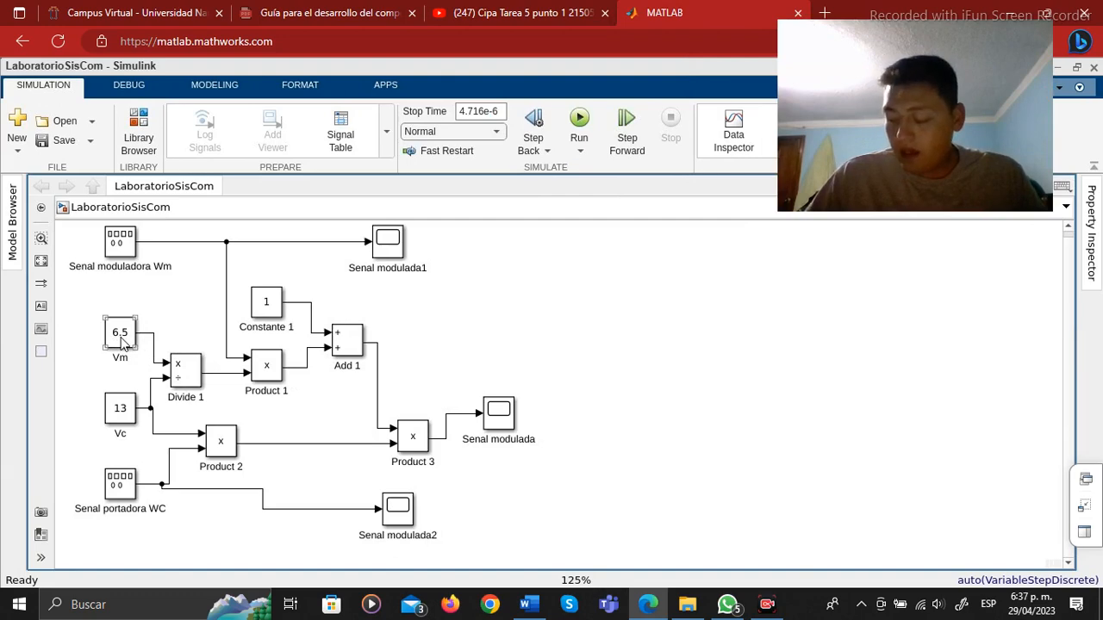
{"action": "key", "text": "alt+Tab"}
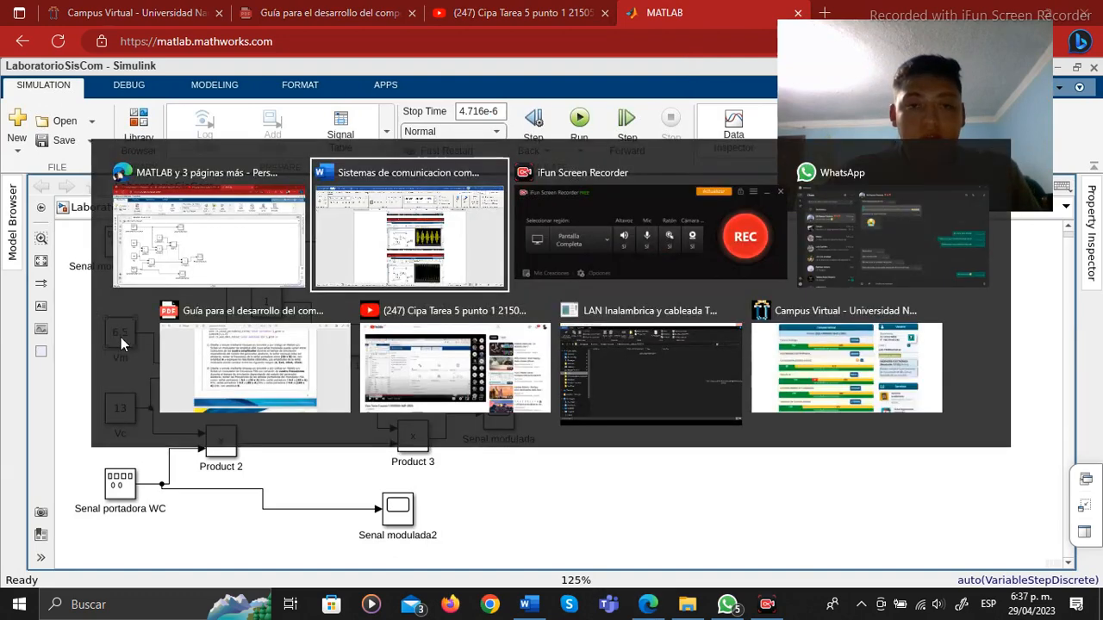
{"action": "scroll", "coordinate": [426, 317], "scroll_direction": "up", "scroll_amount": 3}
{"action": "scroll", "coordinate": [425, 317], "scroll_direction": "down", "scroll_amount": 3}
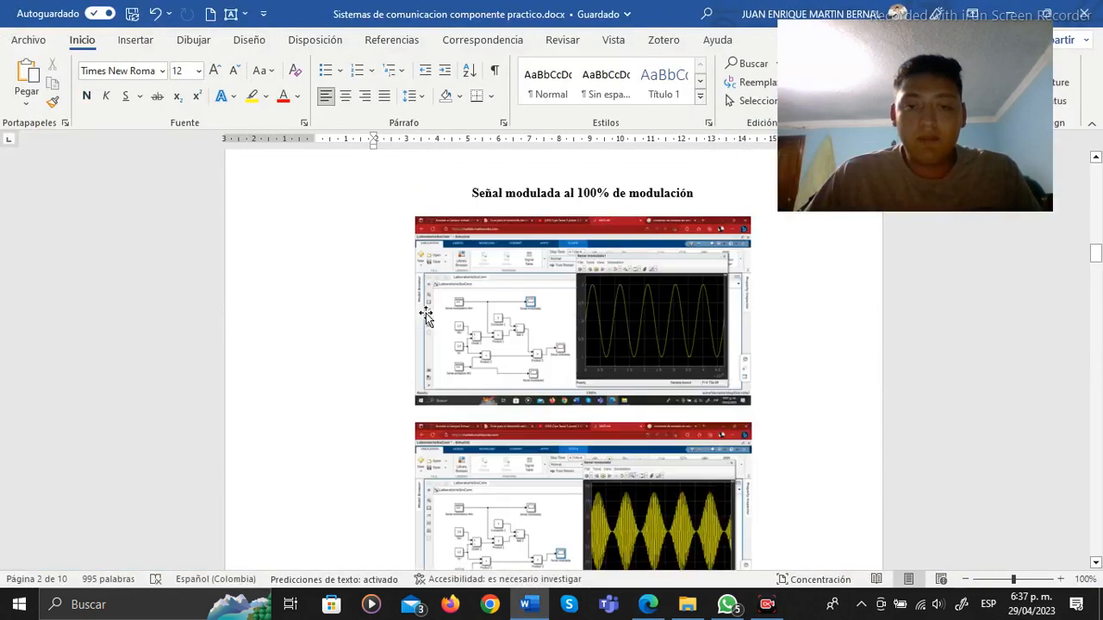
{"action": "key", "text": "alt+Tab"}
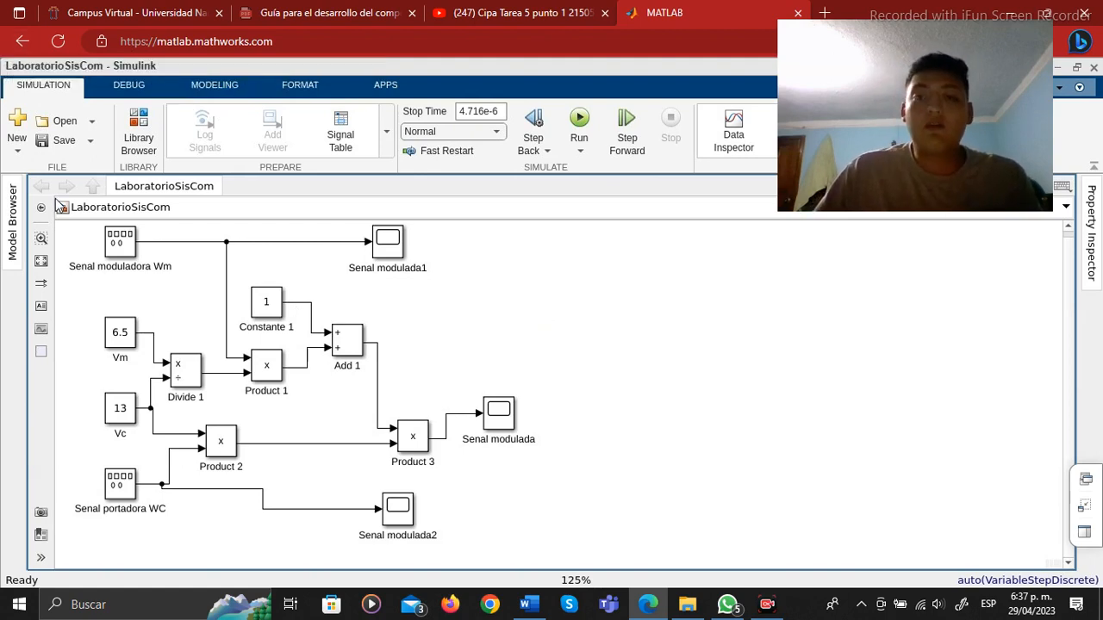
Set the constant value of the Vm block to 13 and run the simulation
{"action": "left_click", "coordinate": [130, 337]}
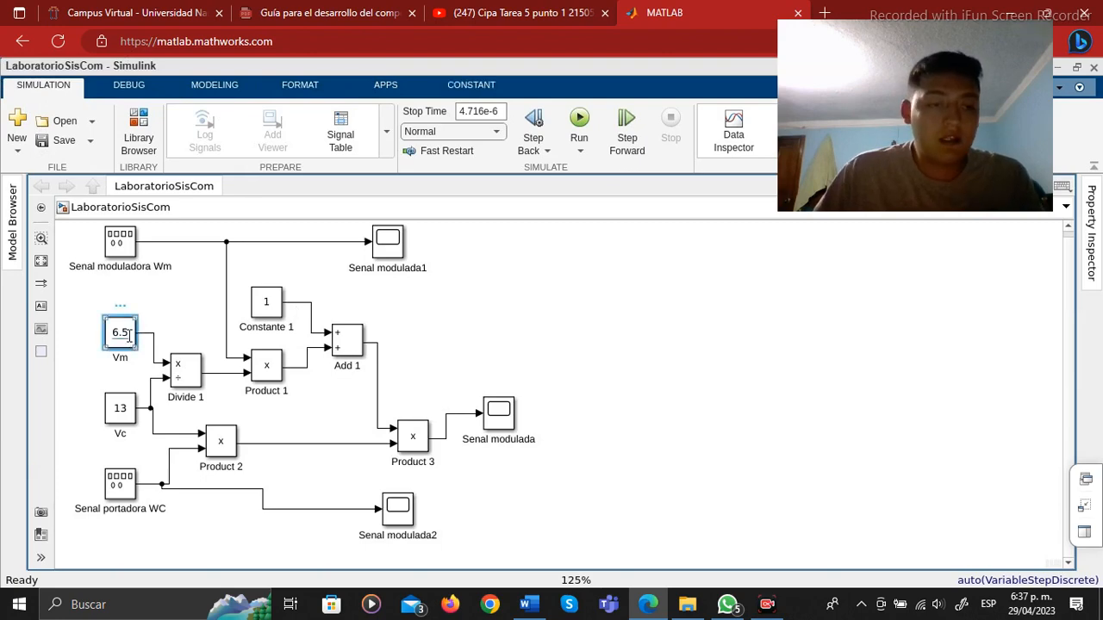
{"action": "double_click", "coordinate": [120, 334]}
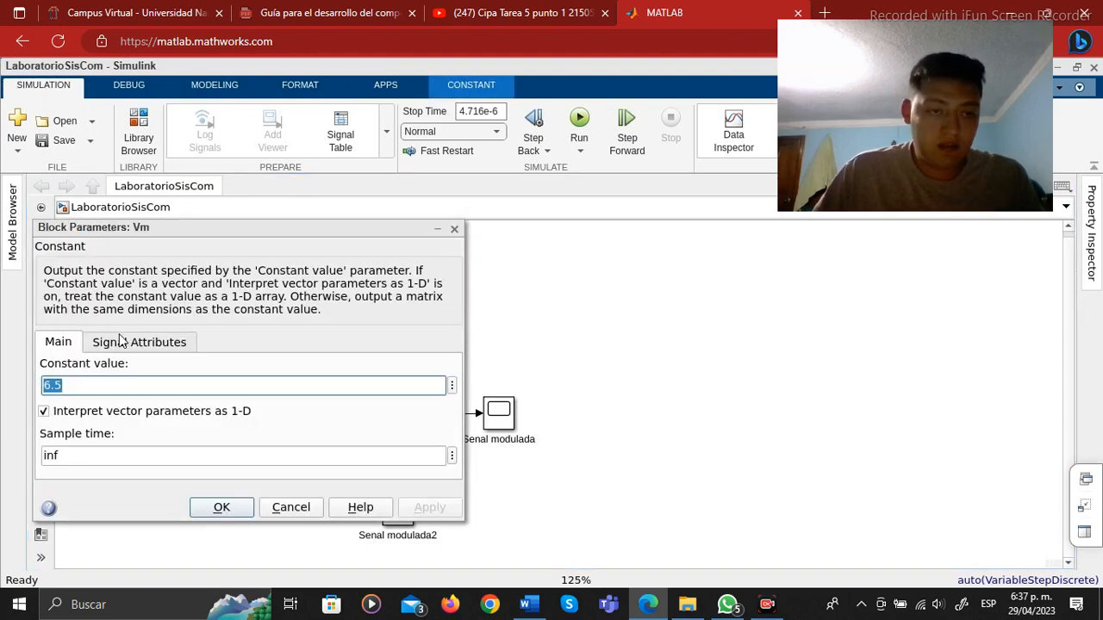
{"action": "left_click", "coordinate": [65, 385]}
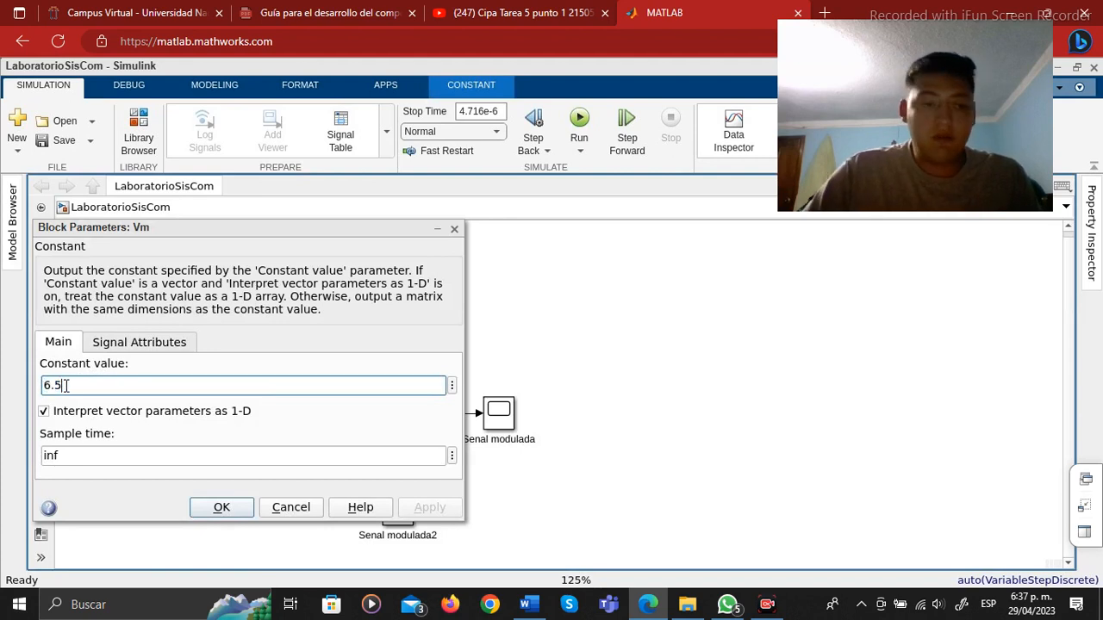
{"action": "key", "text": "BackSpace"}
{"action": "key", "text": "BackSpace"}
{"action": "key", "text": "BackSpace"}
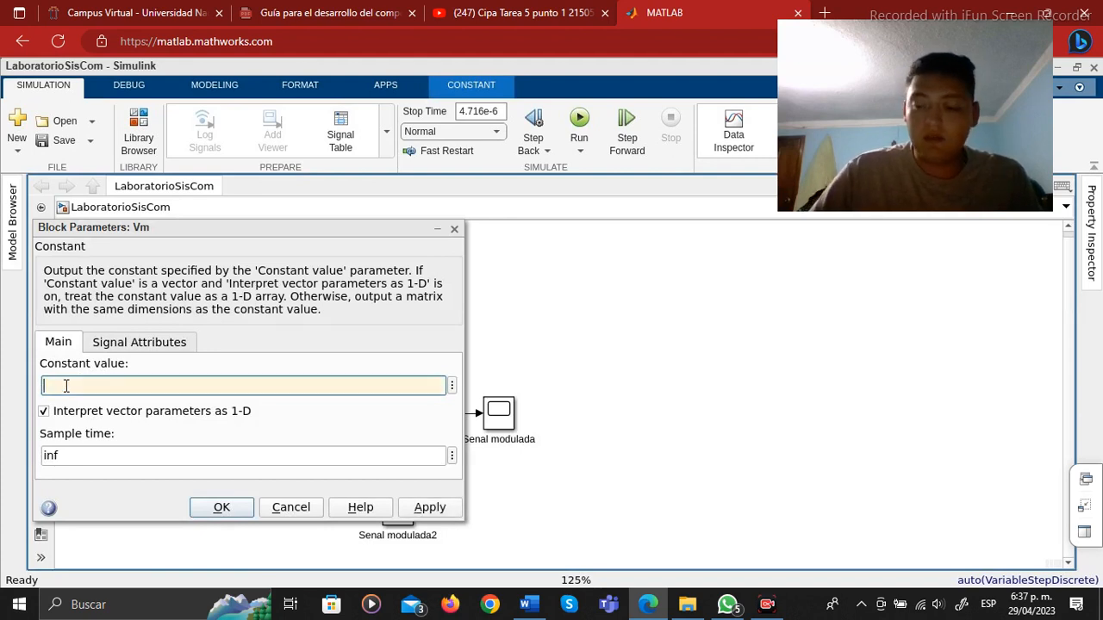
{"action": "type", "text": "13"}
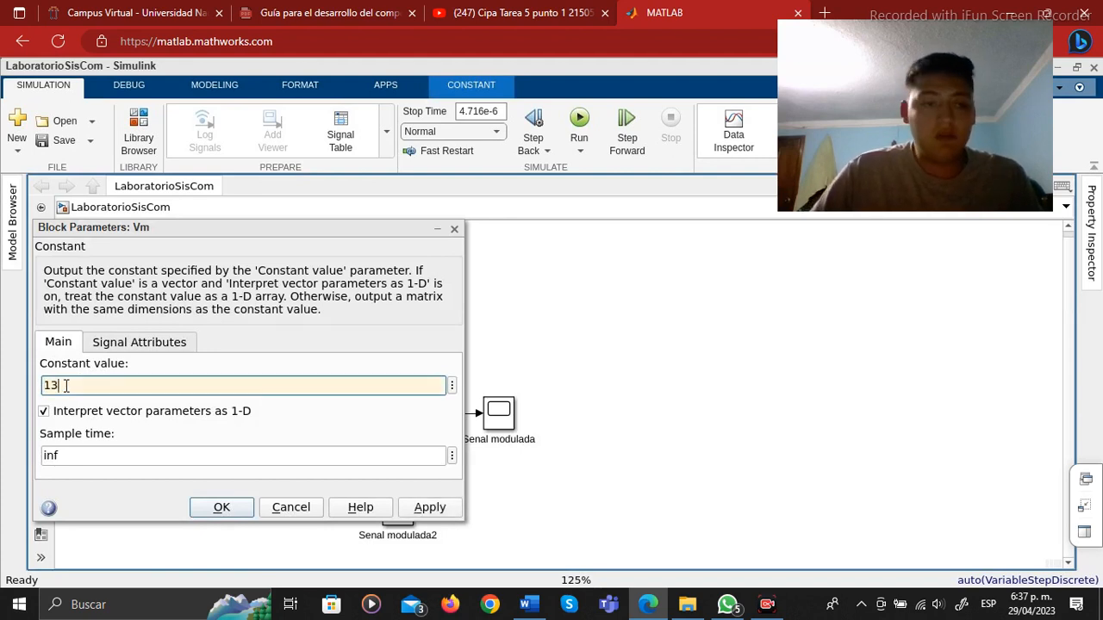
{"action": "left_click", "coordinate": [221, 508]}
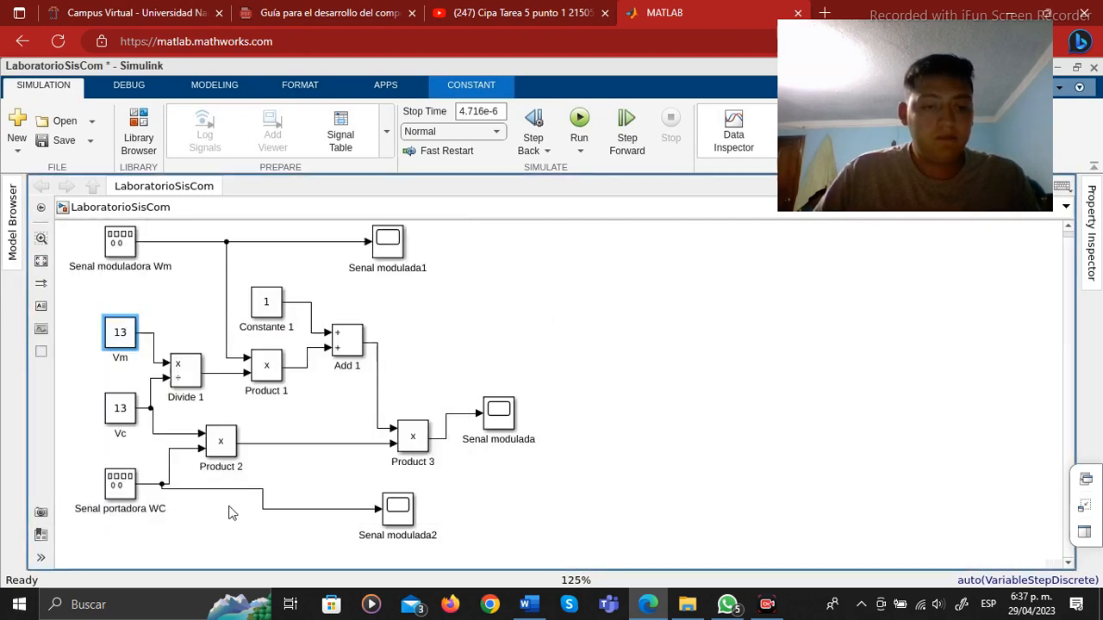
{"action": "left_click", "coordinate": [579, 122]}
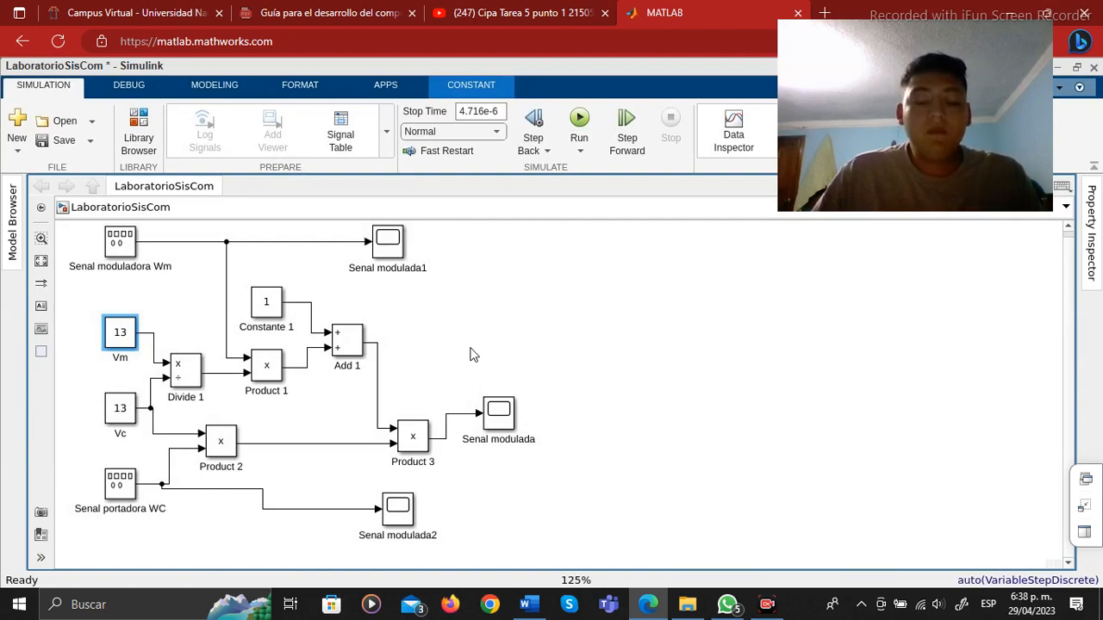
View the modulating signal in the Senal modulada1 scope, and close the scope
{"action": "left_click", "coordinate": [388, 241]}
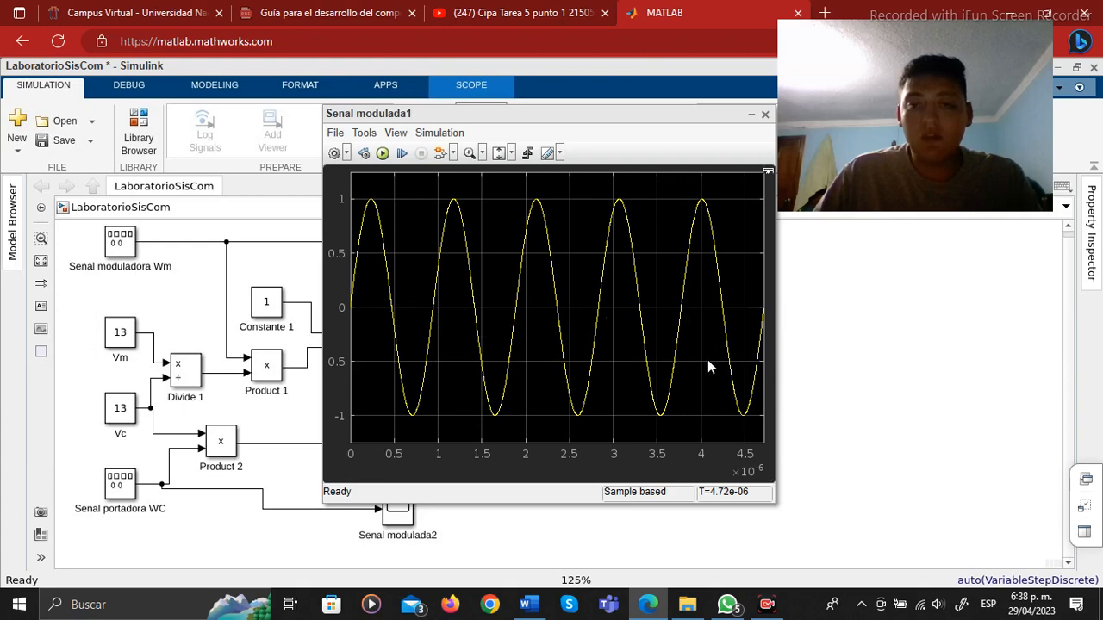
{"action": "left_click_drag", "start_coordinate": [640, 118], "coordinate": [575, 125]}
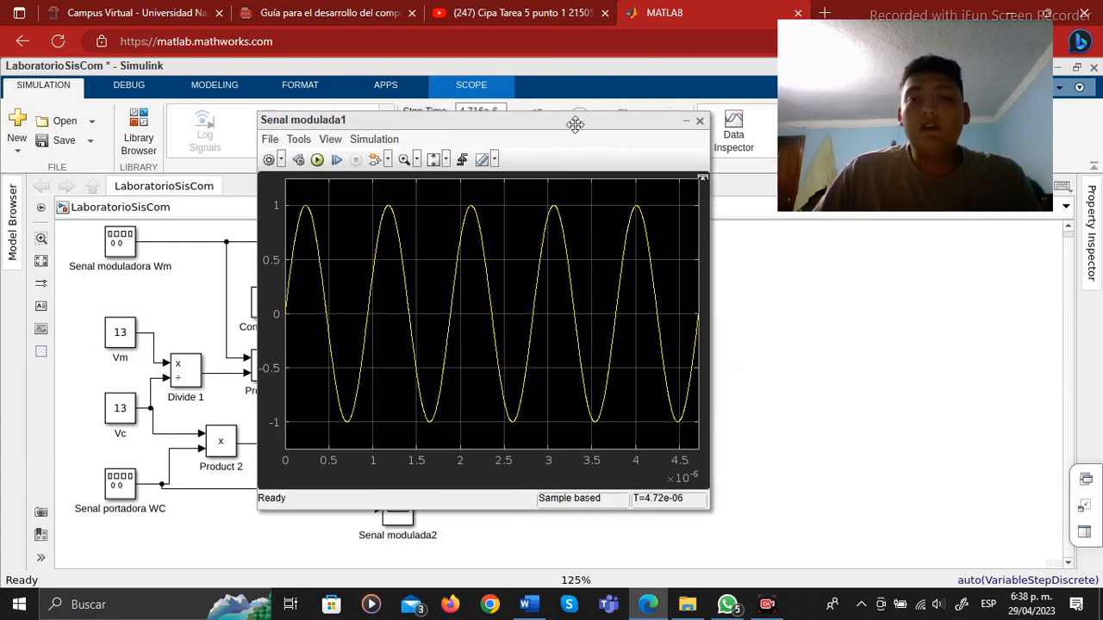
{"action": "left_click", "coordinate": [700, 121]}
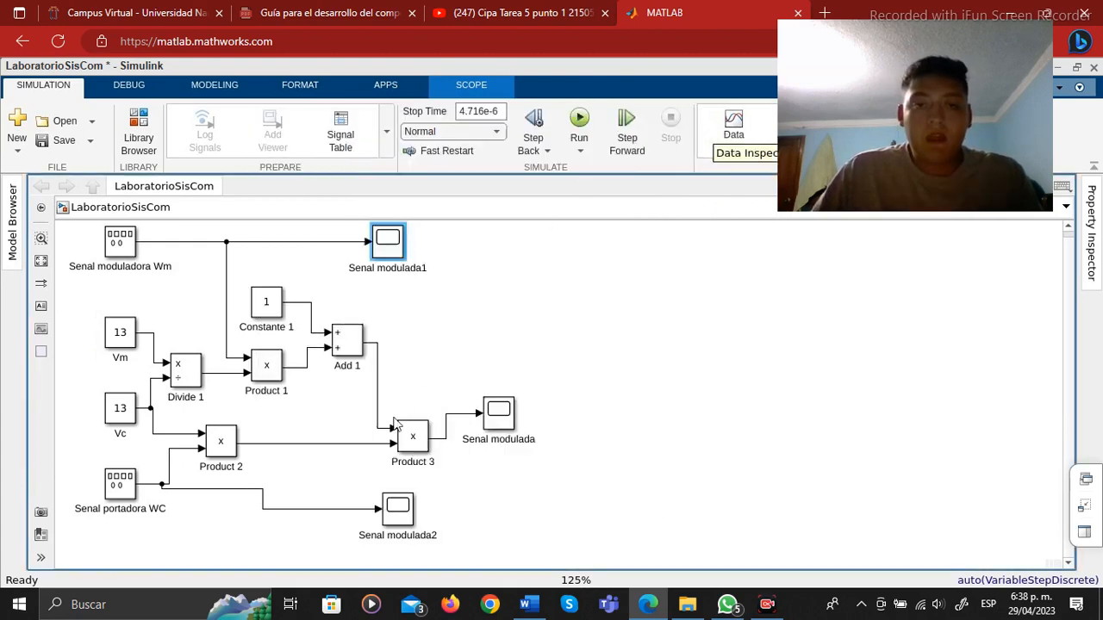
Inspect the carrier in the Senal modulada2 scope, zooming in on a central stretch until single cycles are distinguishable, and put the scope away
{"action": "left_click", "coordinate": [407, 516]}
{"action": "double_click", "coordinate": [407, 519]}
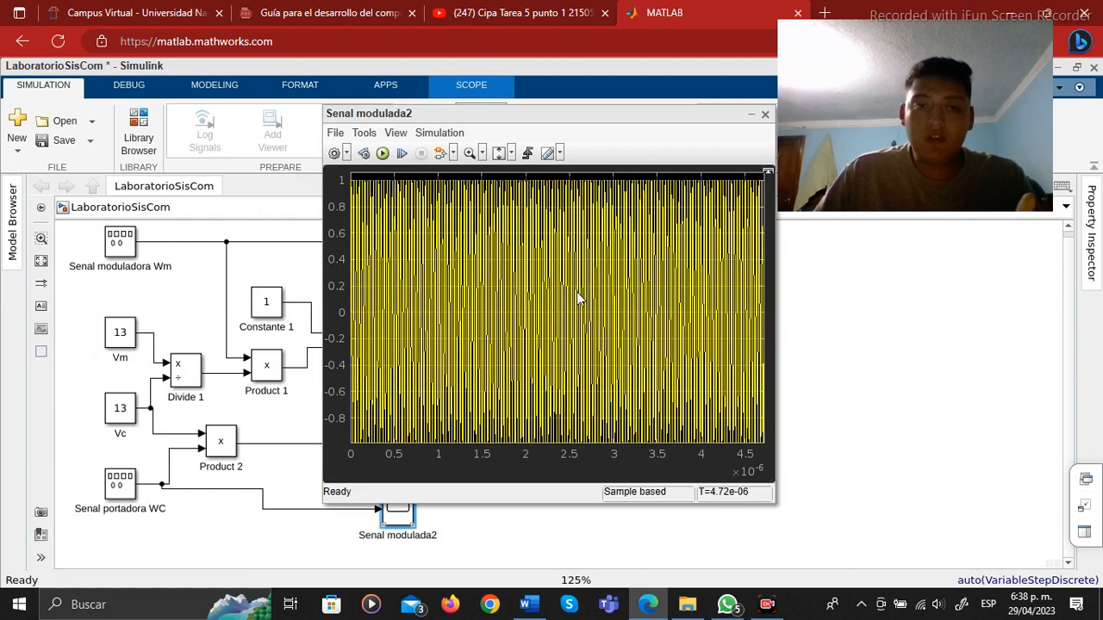
{"action": "left_click", "coordinate": [469, 155]}
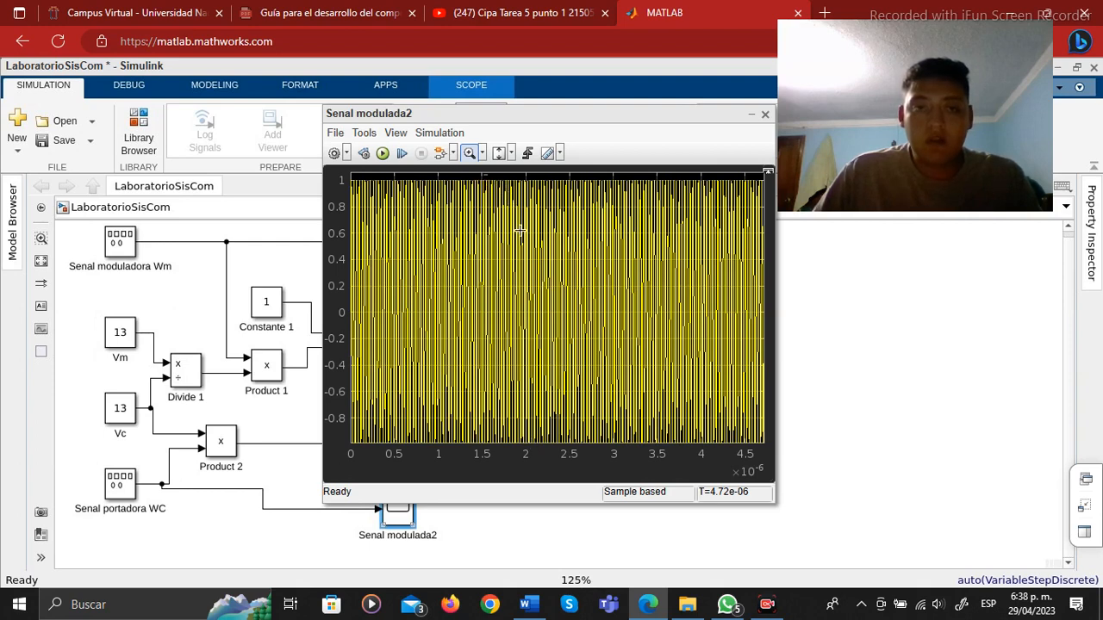
{"action": "left_click_drag", "start_coordinate": [574, 346], "coordinate": [552, 449]}
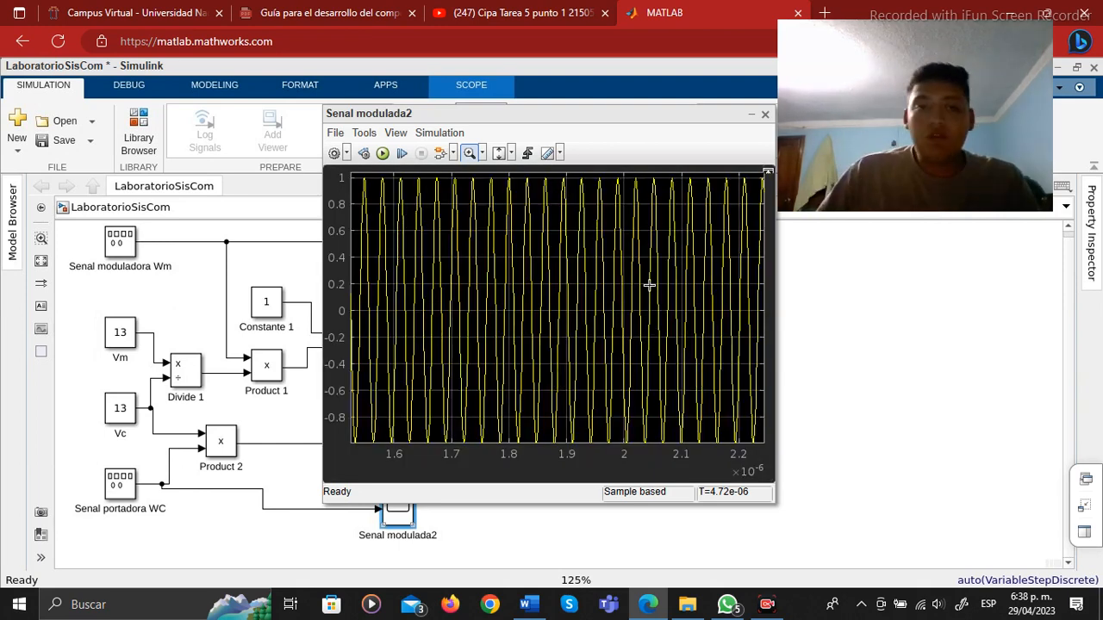
{"action": "left_click_drag", "start_coordinate": [627, 114], "coordinate": [582, 132]}
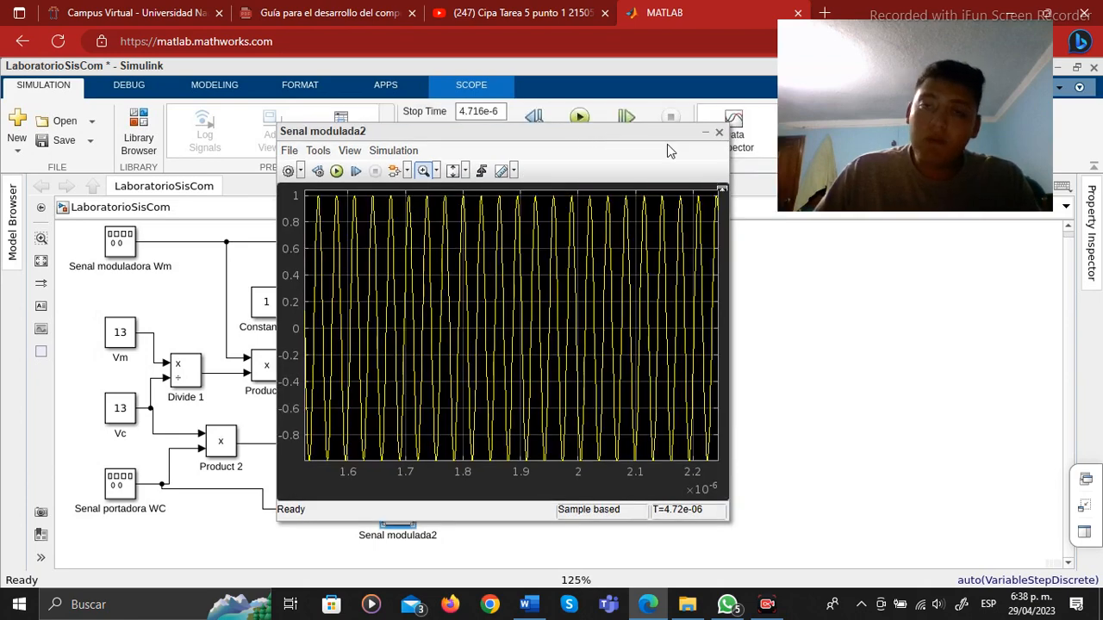
{"action": "left_click", "coordinate": [706, 134]}
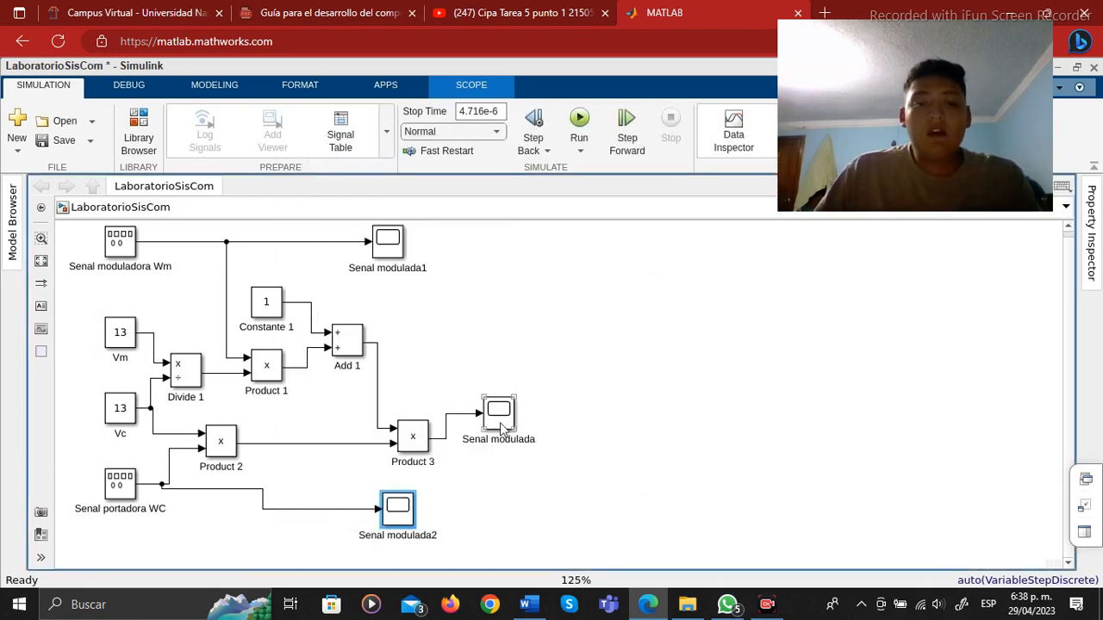
Open the Senal modulada scope to view the AM output, and move its window clear of the webcam area
{"action": "left_click", "coordinate": [502, 425]}
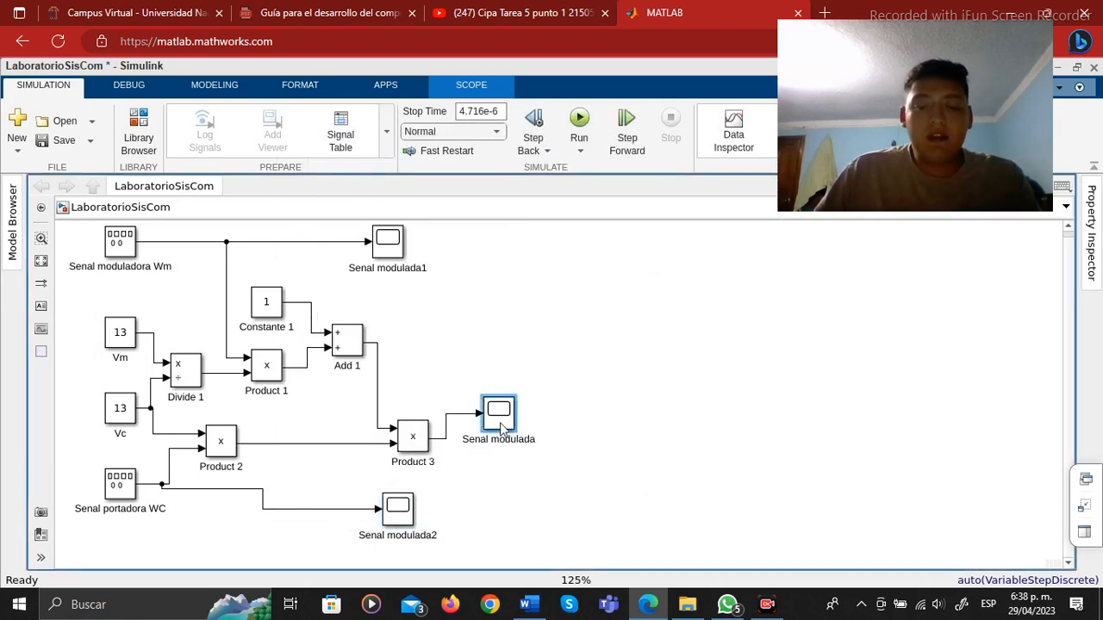
{"action": "double_click", "coordinate": [500, 422]}
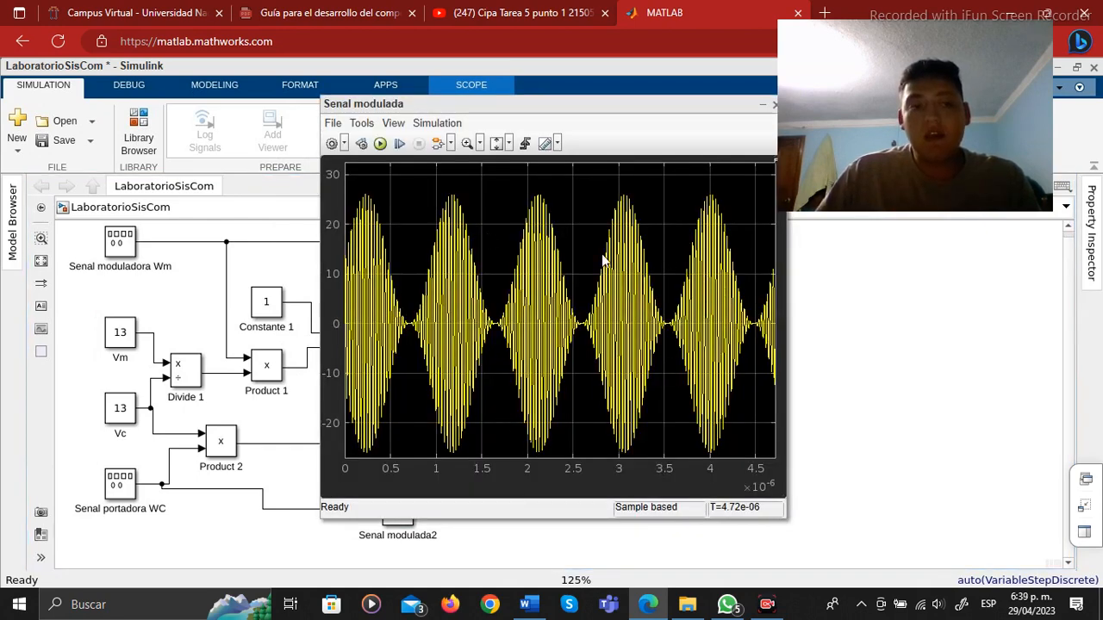
{"action": "left_click_drag", "start_coordinate": [576, 106], "coordinate": [549, 133]}
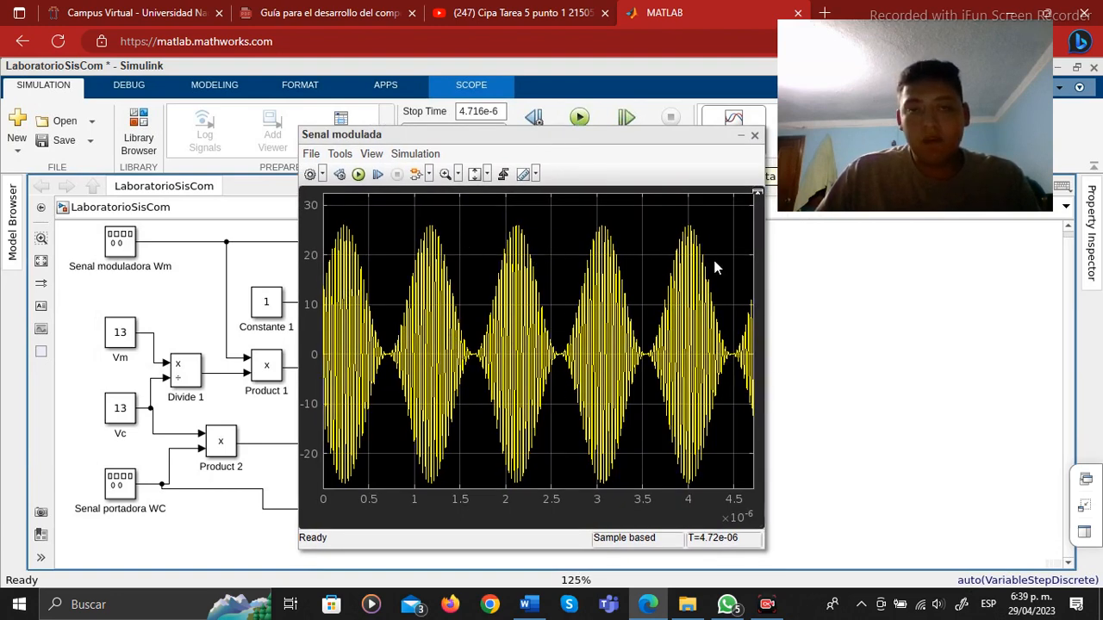
Review the required modulation percentages in the PDF guide's AM exercise, and close the Senal modulada scope back in the model
{"action": "left_click", "coordinate": [331, 13]}
{"action": "scroll", "coordinate": [428, 312], "scroll_direction": "down", "scroll_amount": 5}
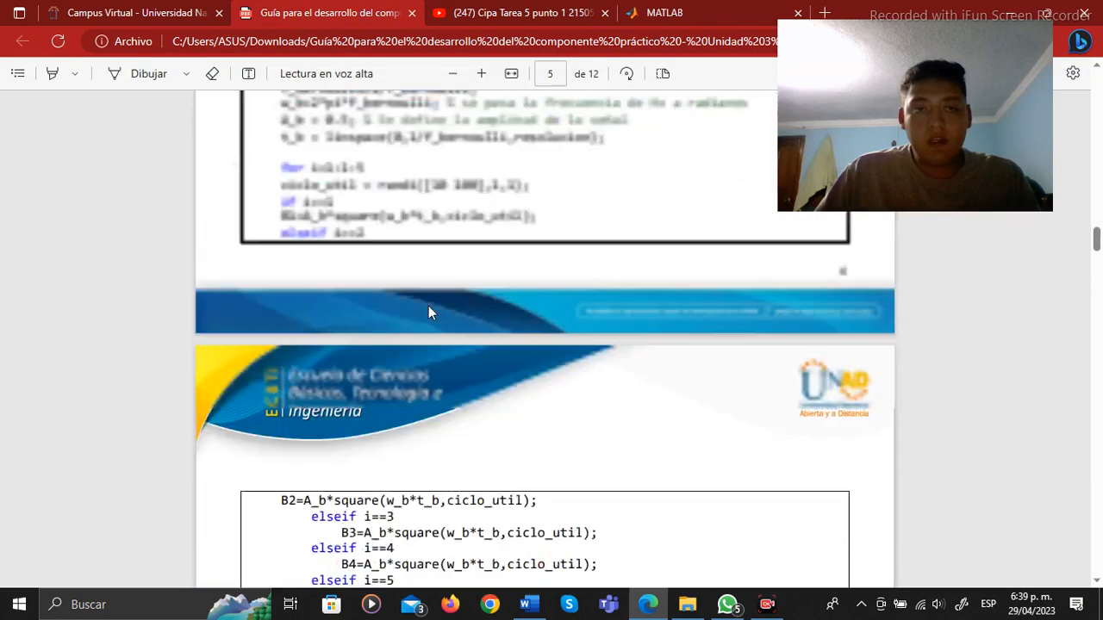
{"action": "scroll", "coordinate": [428, 306], "scroll_direction": "up", "scroll_amount": 9}
{"action": "scroll", "coordinate": [430, 306], "scroll_direction": "down", "scroll_amount": 4}
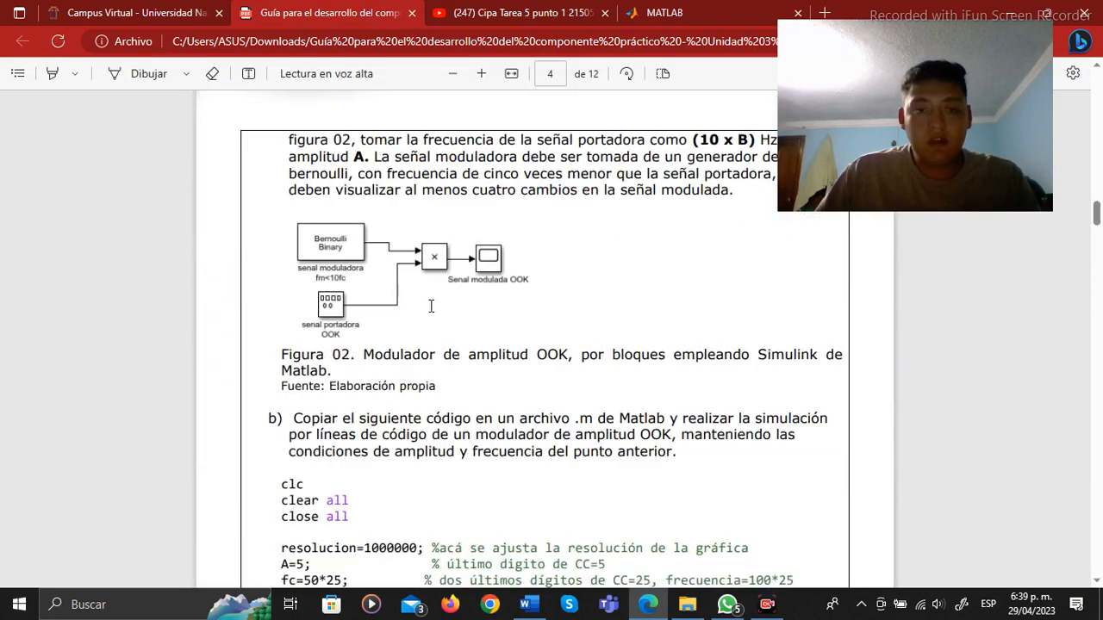
{"action": "scroll", "coordinate": [431, 305], "scroll_direction": "up", "scroll_amount": 12}
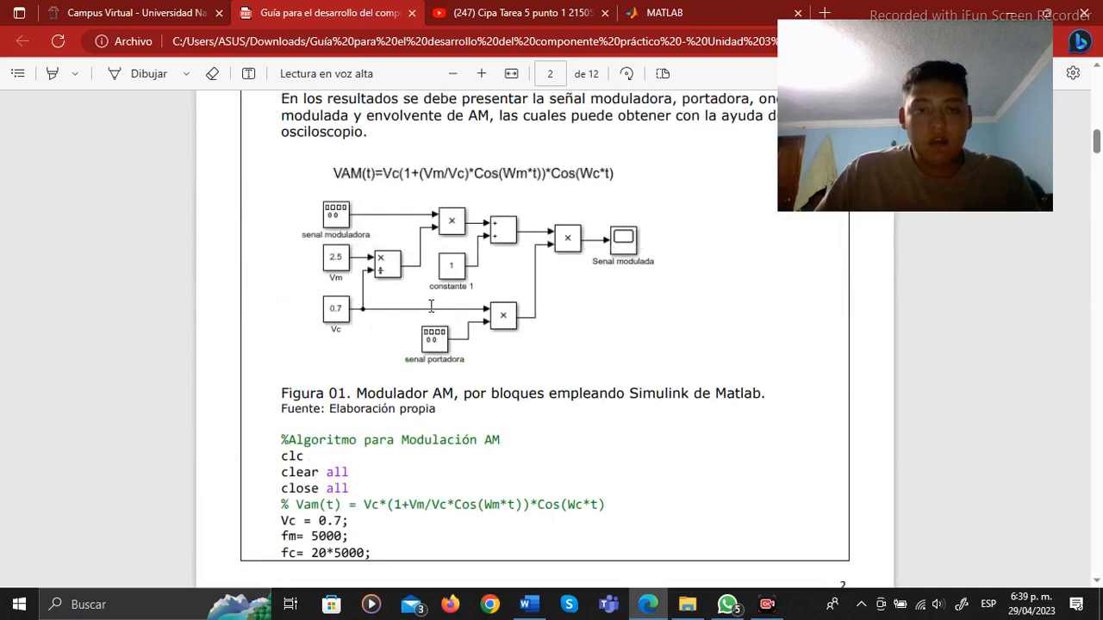
{"action": "scroll", "coordinate": [430, 306], "scroll_direction": "up", "scroll_amount": 1}
{"action": "scroll", "coordinate": [431, 306], "scroll_direction": "up", "scroll_amount": 1}
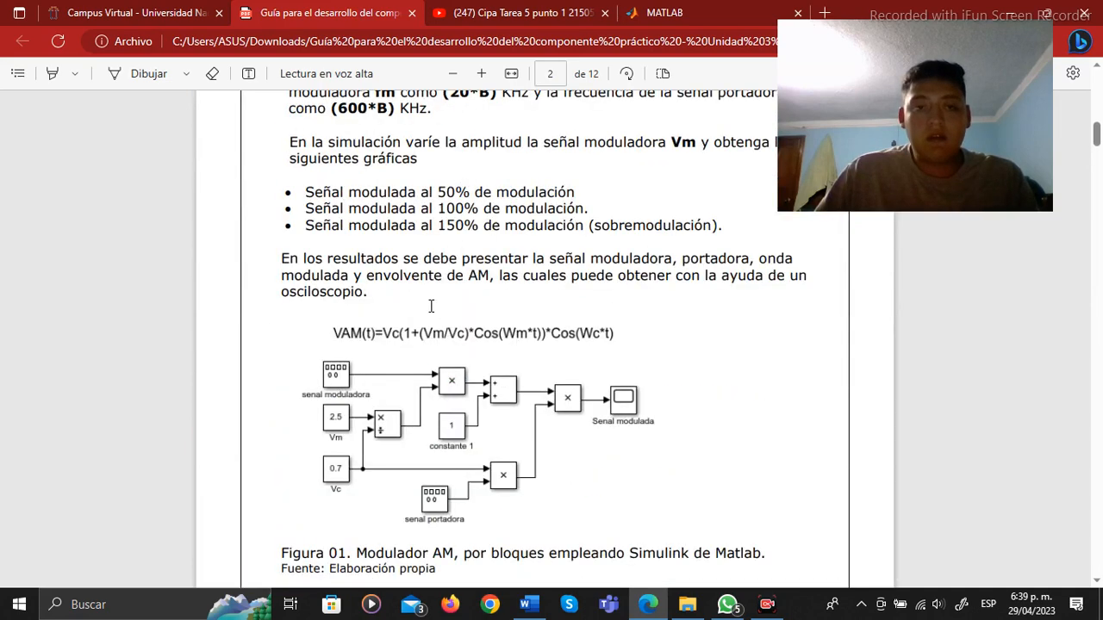
{"action": "key", "text": "alt+Tab"}
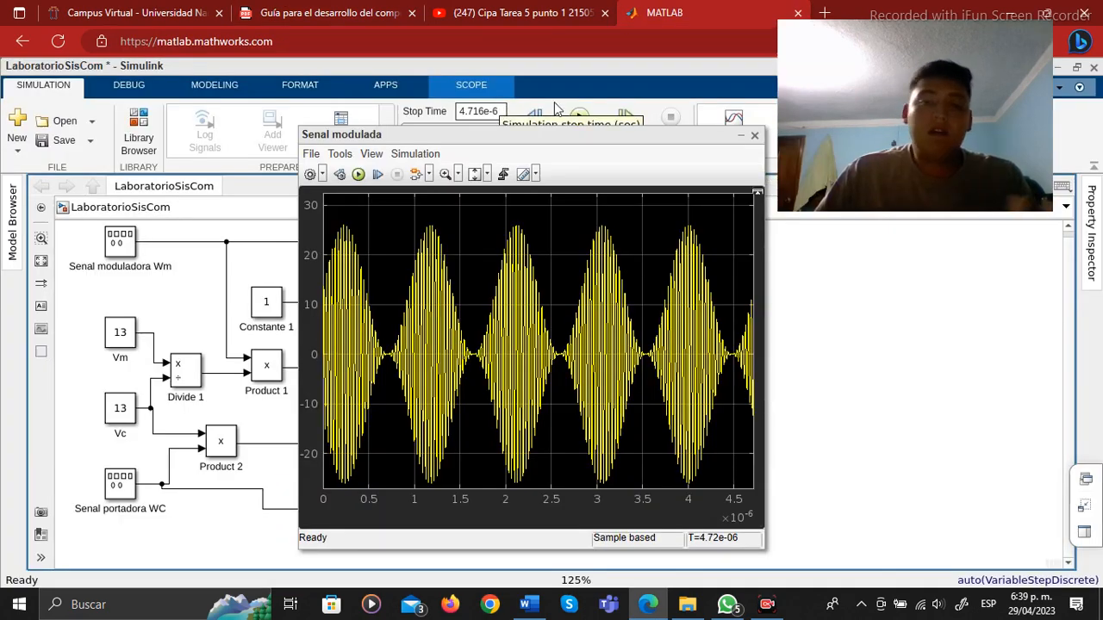
{"action": "left_click", "coordinate": [754, 138]}
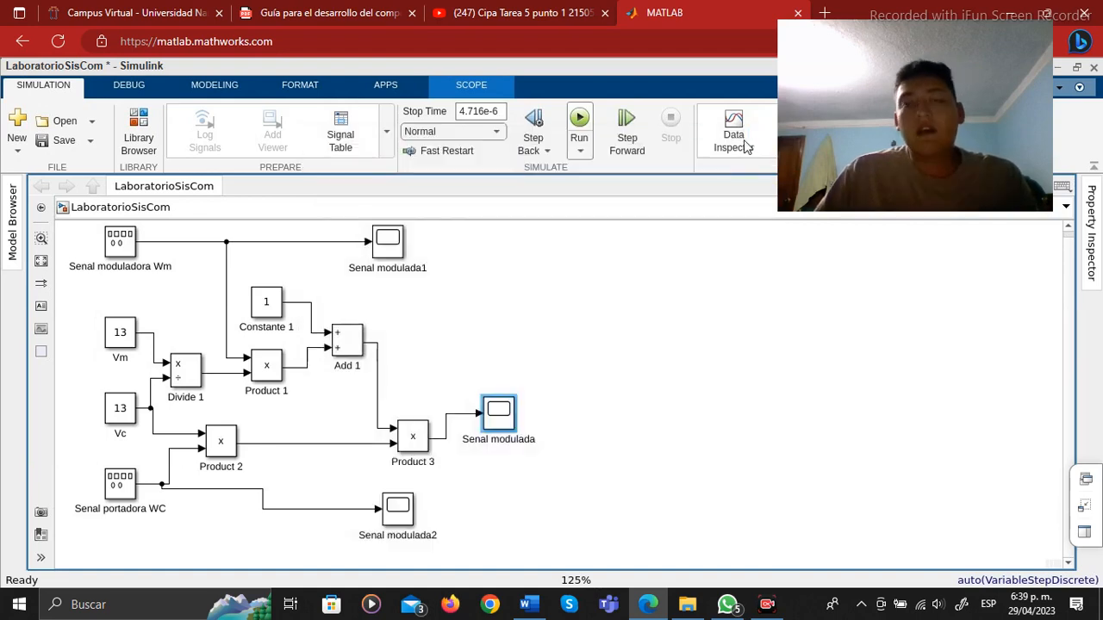
Change the Vm block's constant value to 6.5 and rerun the simulation
{"action": "left_click", "coordinate": [122, 335]}
{"action": "double_click", "coordinate": [122, 335]}
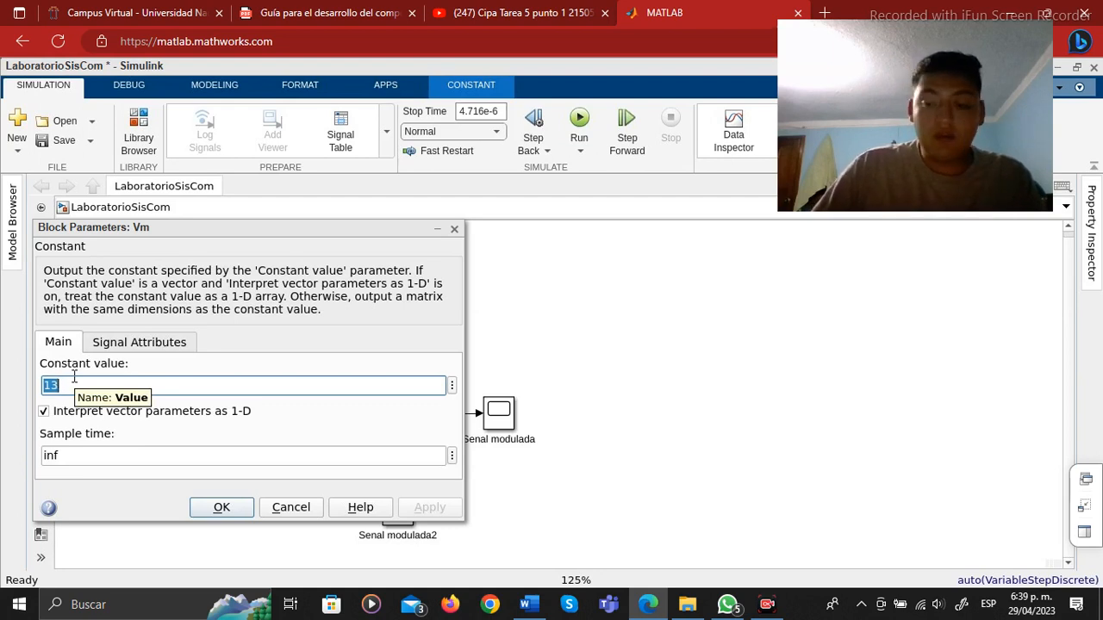
{"action": "key", "text": "BackSpace"}
{"action": "type", "text": "6"}
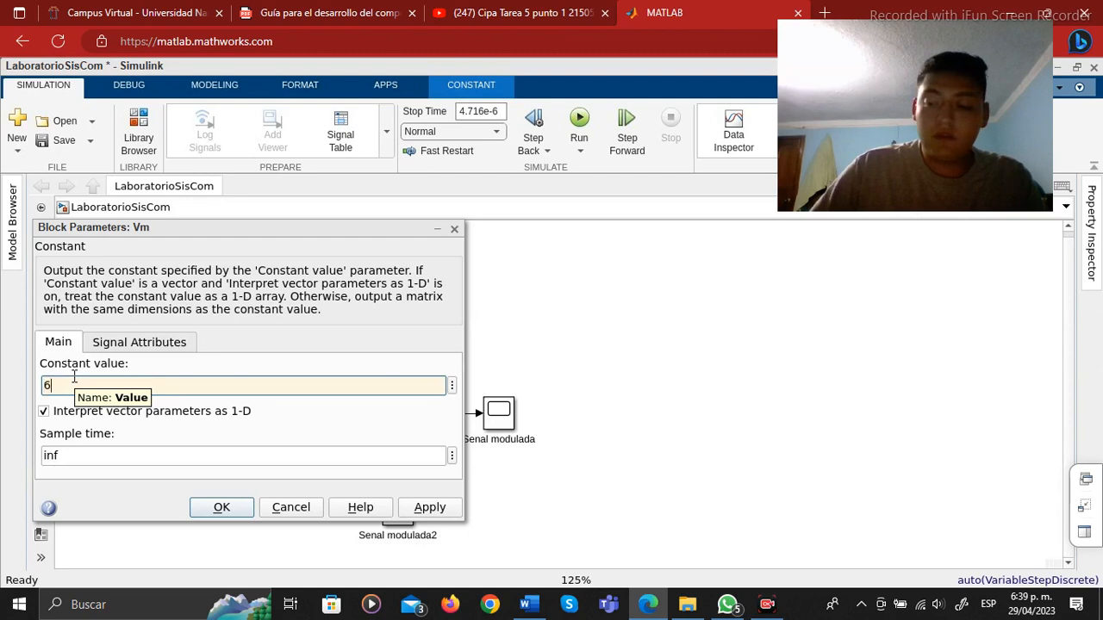
{"action": "type", "text": ".5"}
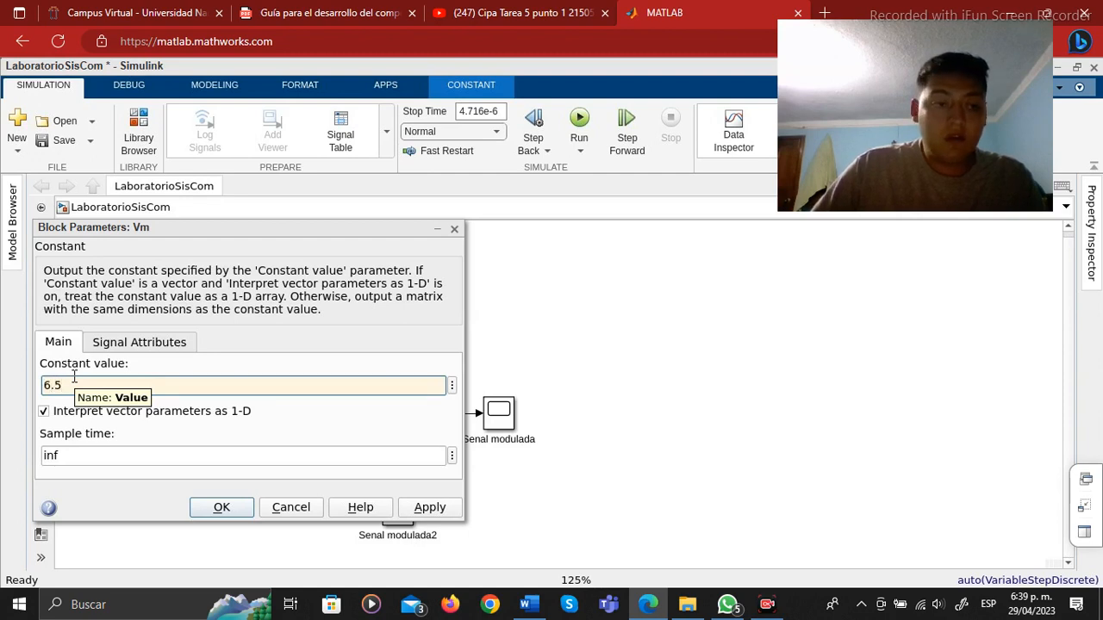
{"action": "left_click", "coordinate": [246, 509]}
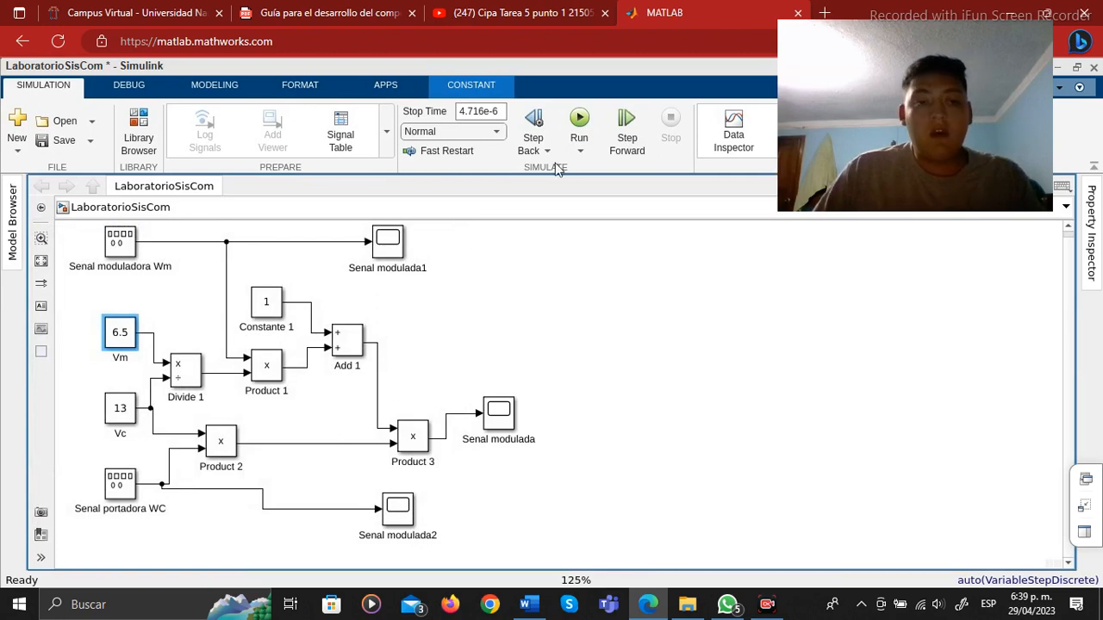
{"action": "left_click", "coordinate": [579, 121]}
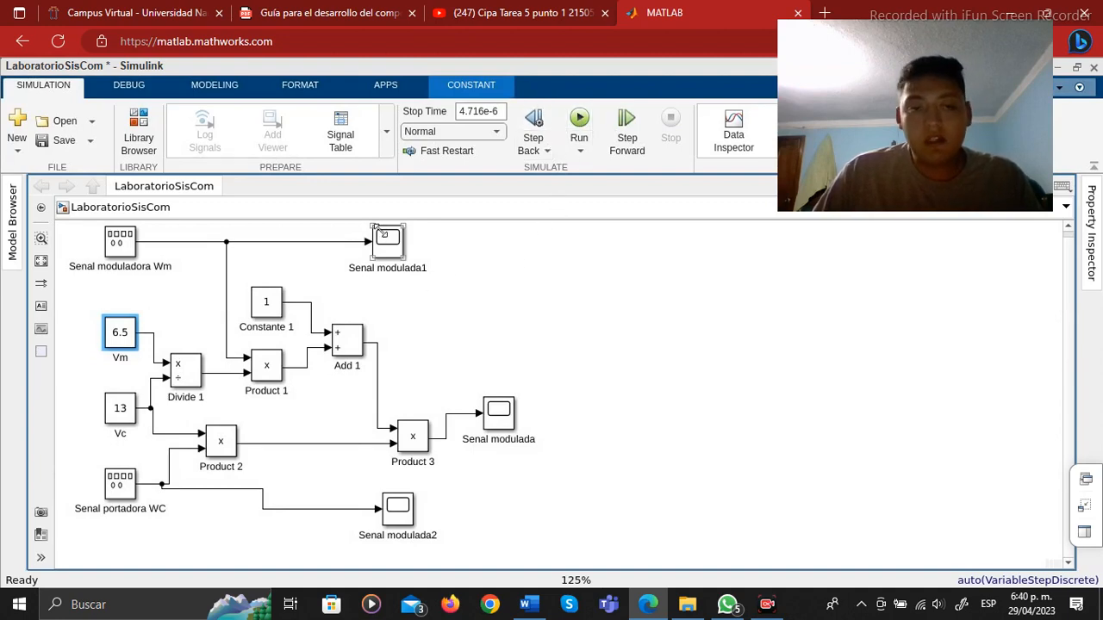
View the modulating signal in the Senal modulada1 scope and the carrier in the Senal modulada2 scope
{"action": "double_click", "coordinate": [388, 248]}
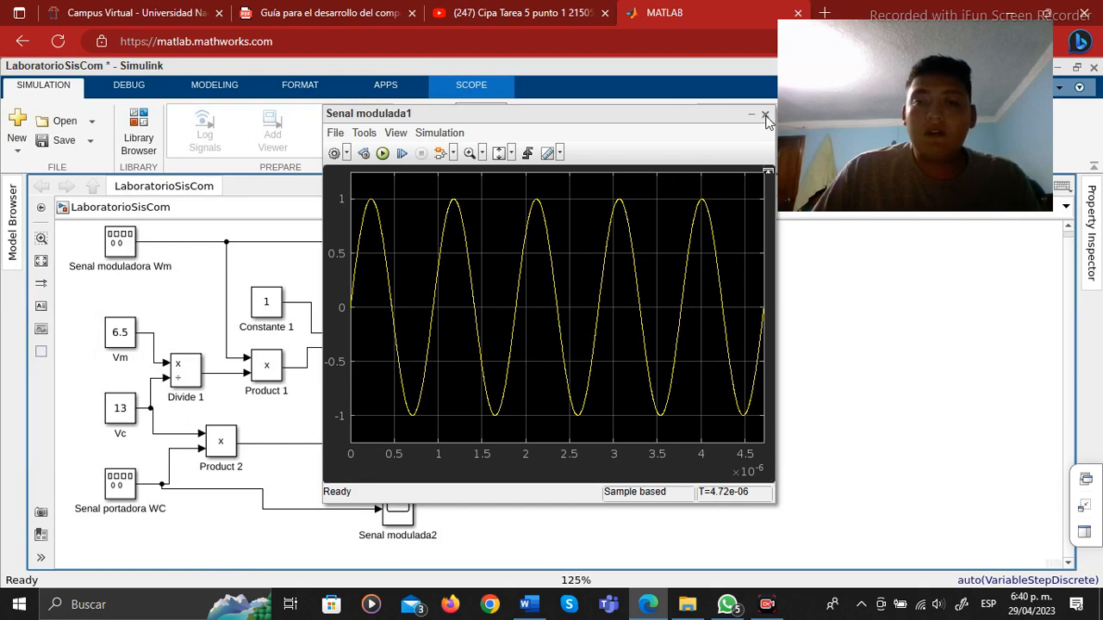
{"action": "left_click", "coordinate": [397, 524]}
{"action": "double_click", "coordinate": [398, 524]}
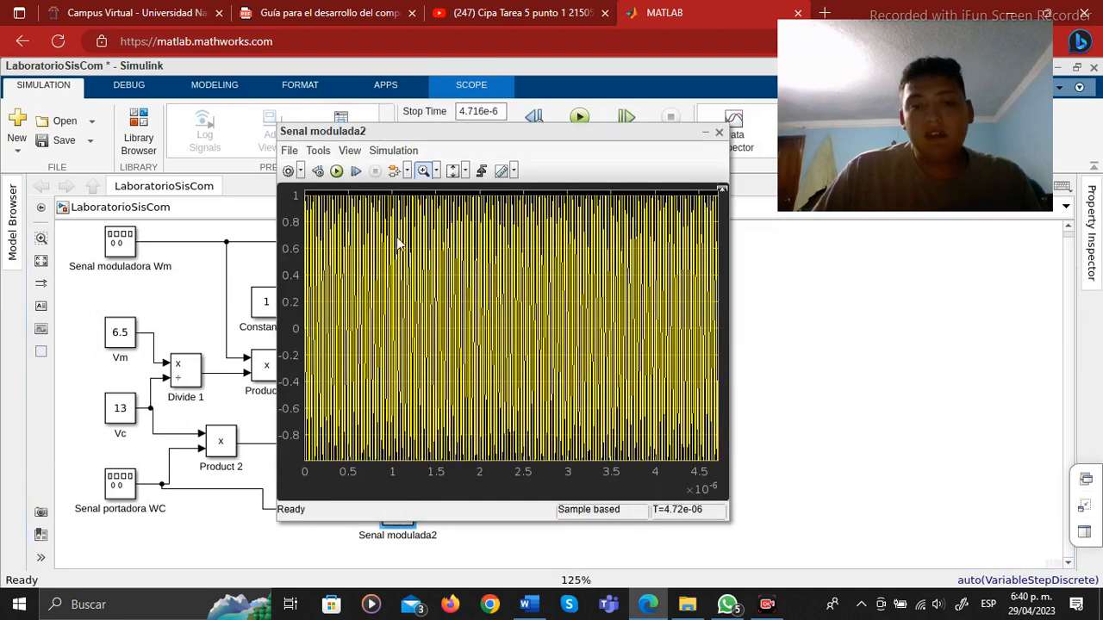
Zoom in on the carrier waveform in the Senal modulada2 scope until its individual cycles can be distinguished, and close the scope
{"action": "left_click", "coordinate": [423, 170]}
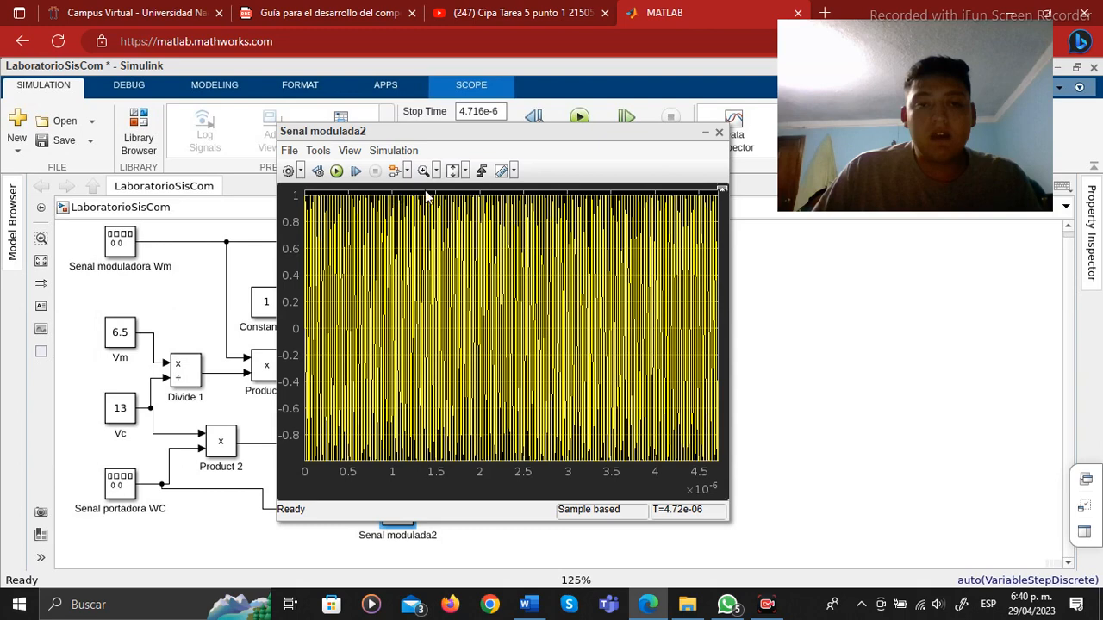
{"action": "left_click", "coordinate": [423, 171]}
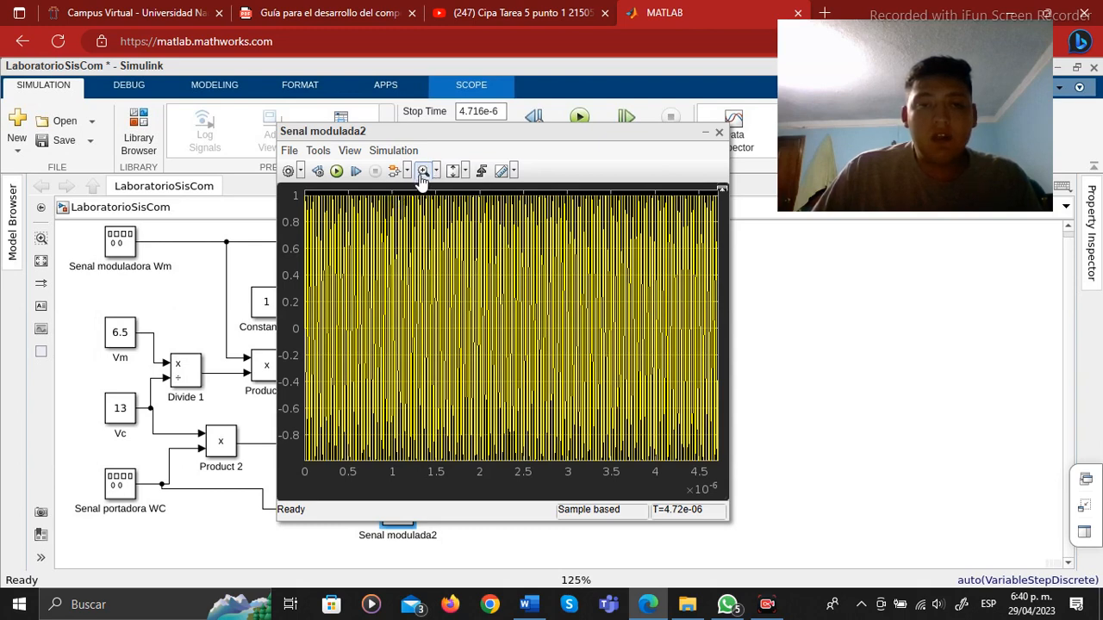
{"action": "left_click", "coordinate": [423, 170]}
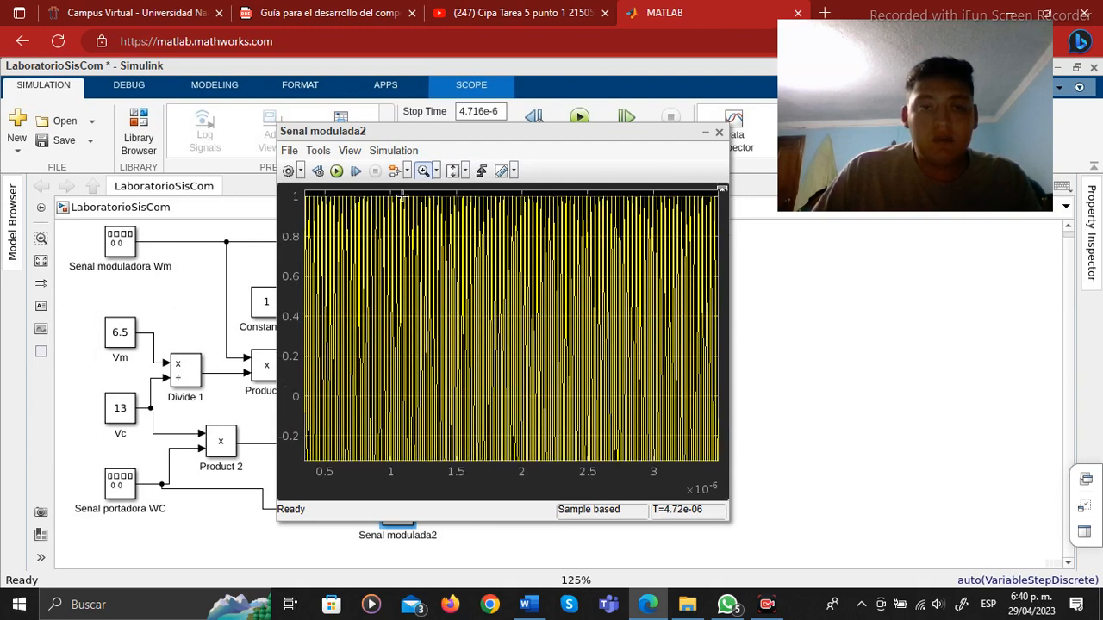
{"action": "left_click", "coordinate": [456, 469]}
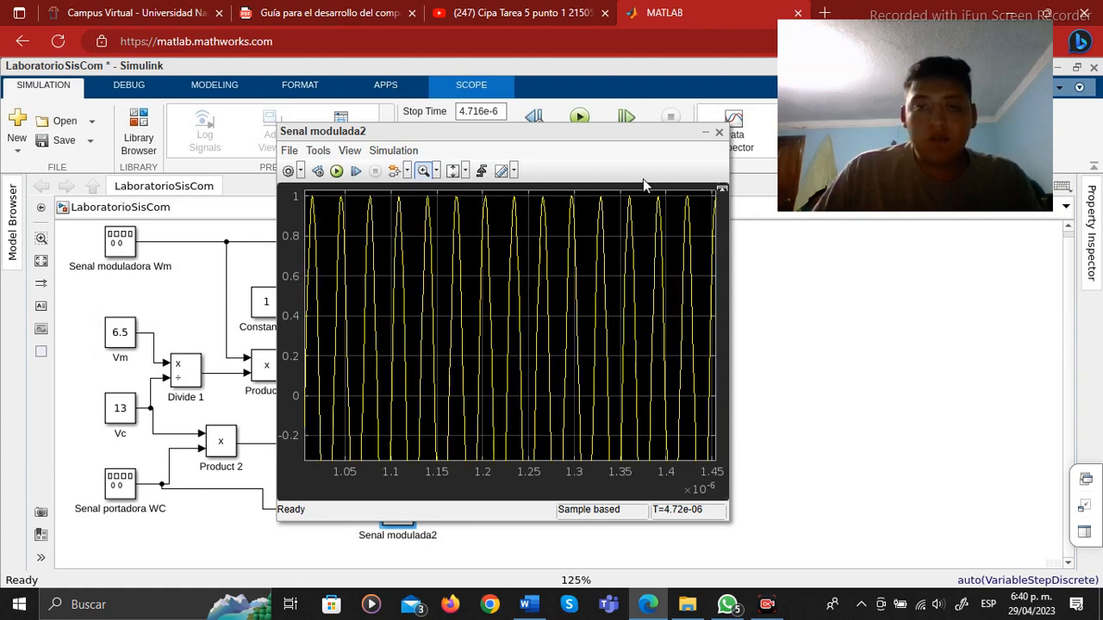
{"action": "left_click", "coordinate": [718, 132]}
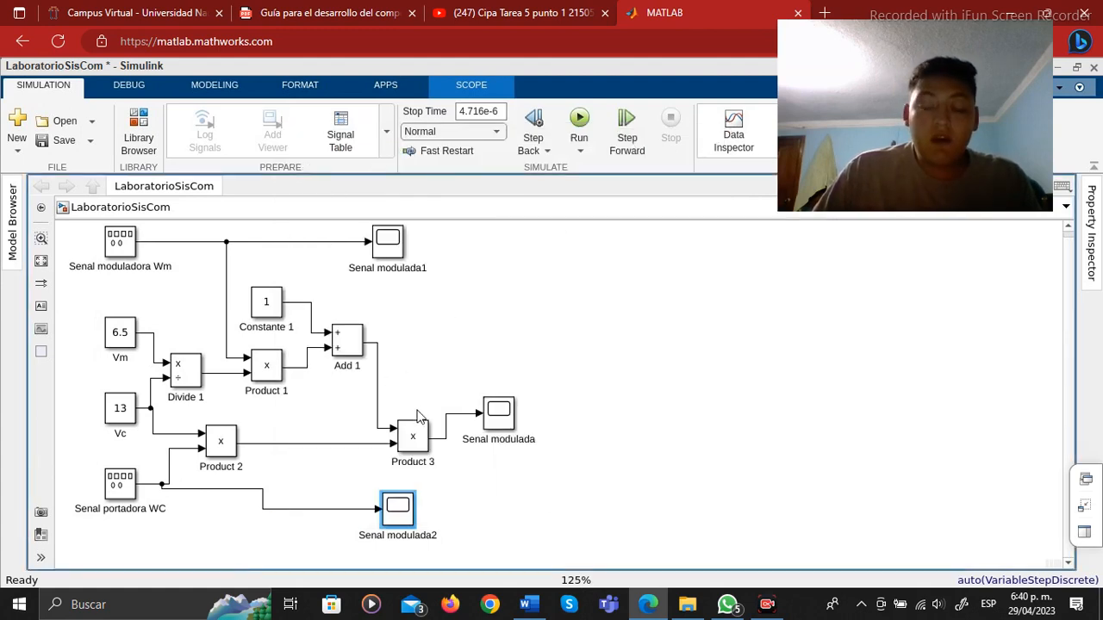
View the AM output in the Senal modulada scope with its window clear of the webcam area, and close it
{"action": "double_click", "coordinate": [493, 419]}
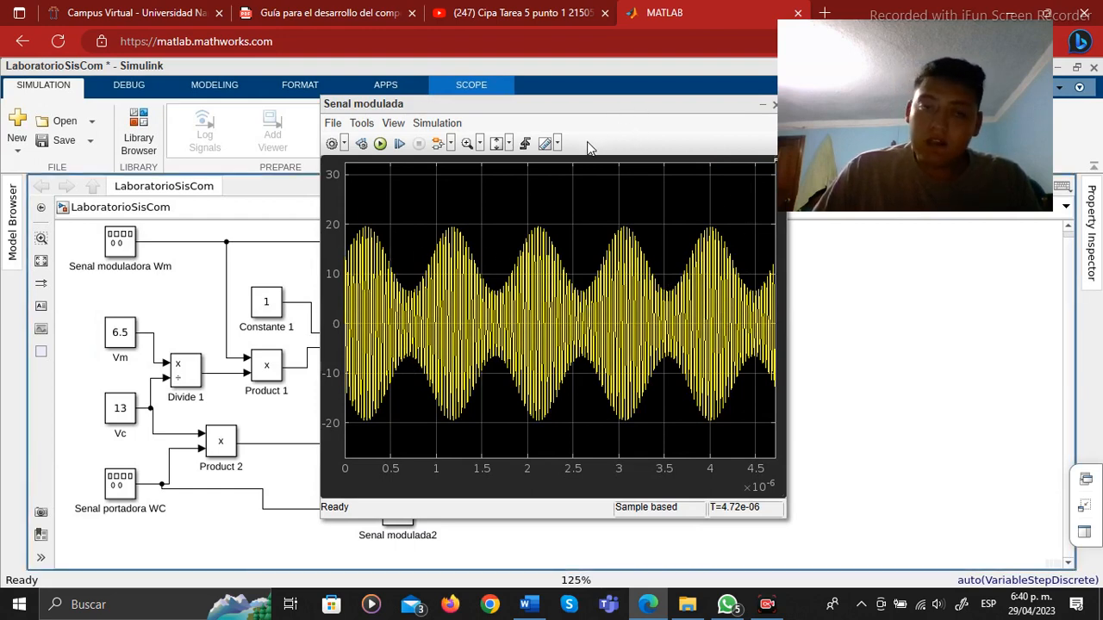
{"action": "left_click_drag", "start_coordinate": [591, 109], "coordinate": [534, 121]}
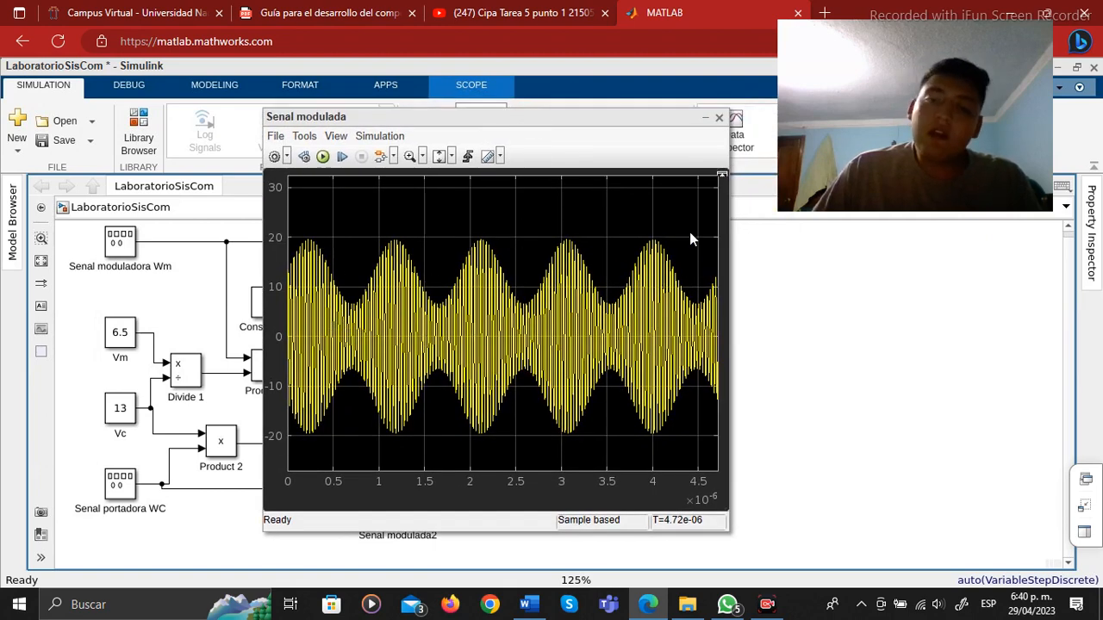
{"action": "left_click", "coordinate": [720, 118]}
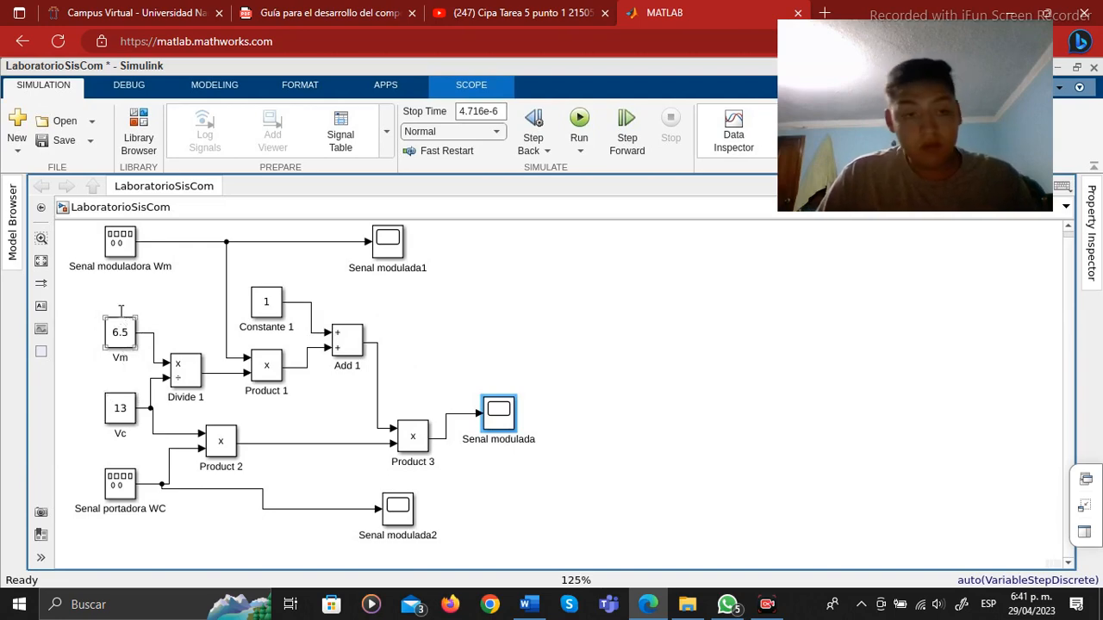
Set the Vm block's constant value to 19.5 and run the simulation again
{"action": "left_click", "coordinate": [123, 338]}
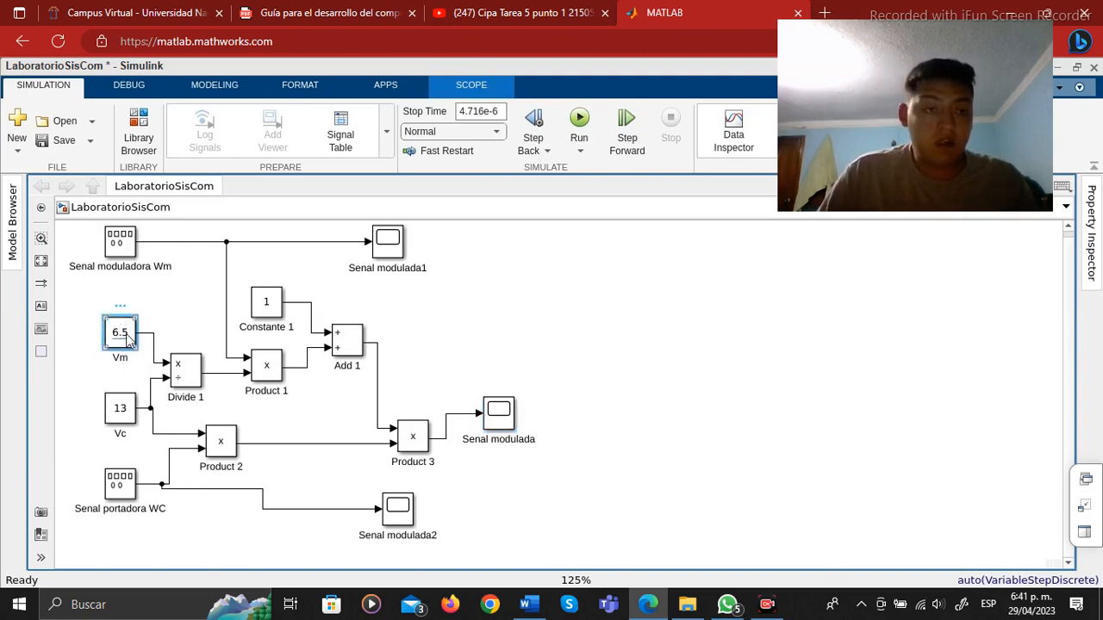
{"action": "double_click", "coordinate": [125, 337]}
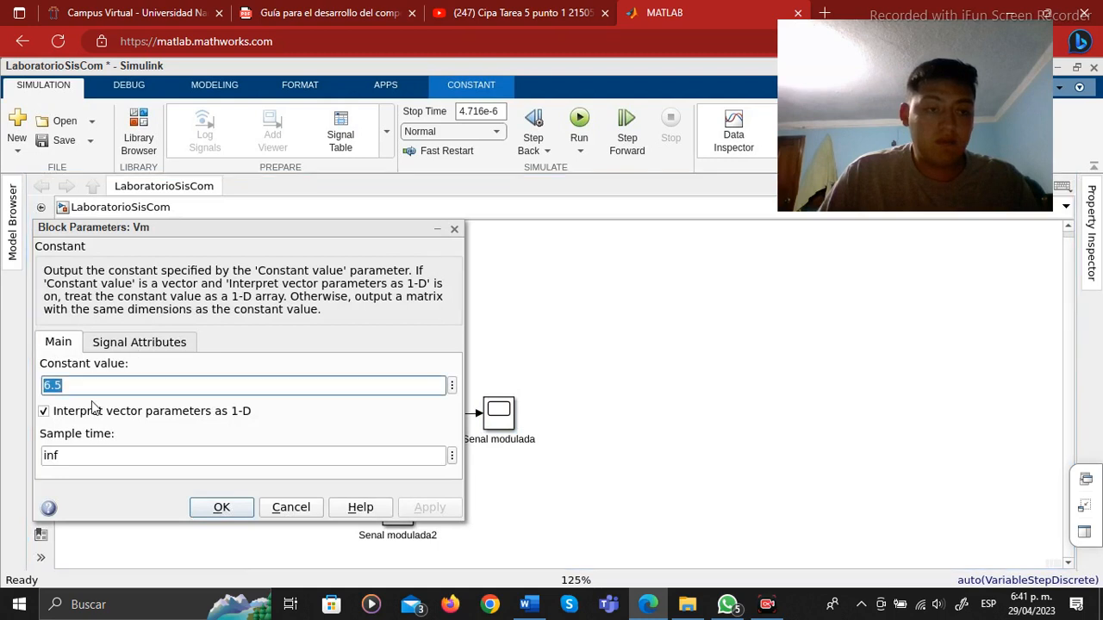
{"action": "key", "text": "BackSpace"}
{"action": "type", "text": "19"}
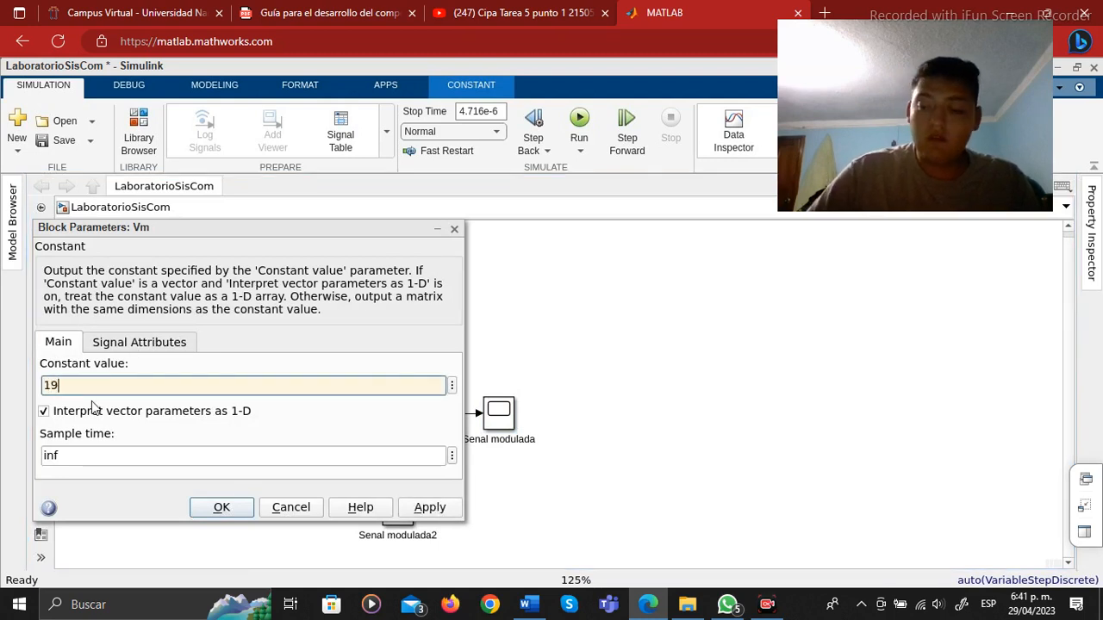
{"action": "left_click", "coordinate": [222, 508]}
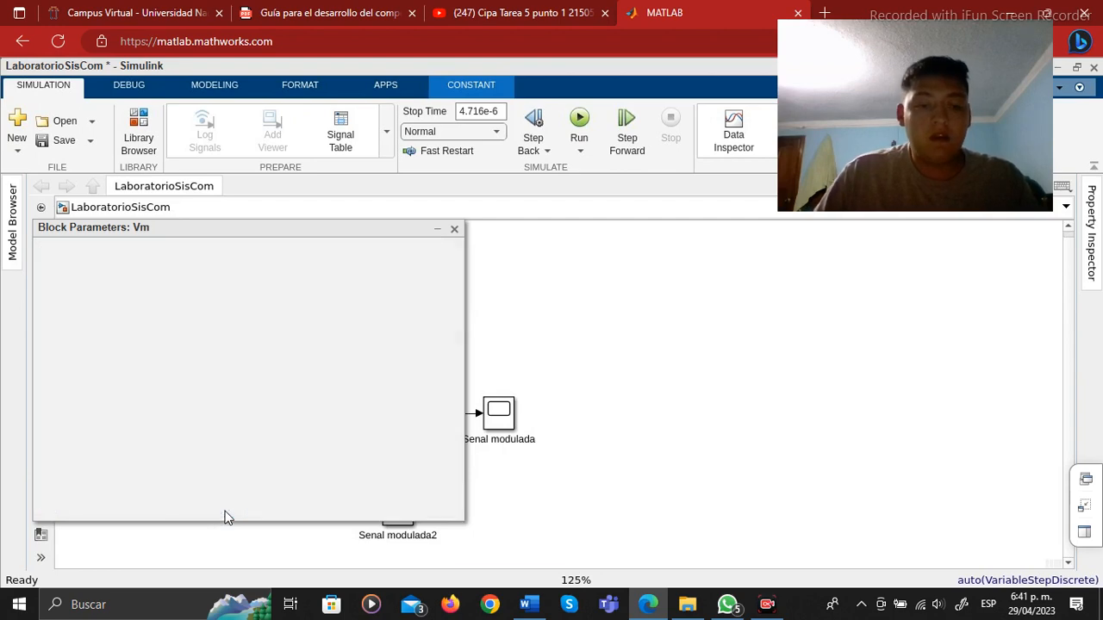
{"action": "left_click", "coordinate": [579, 121]}
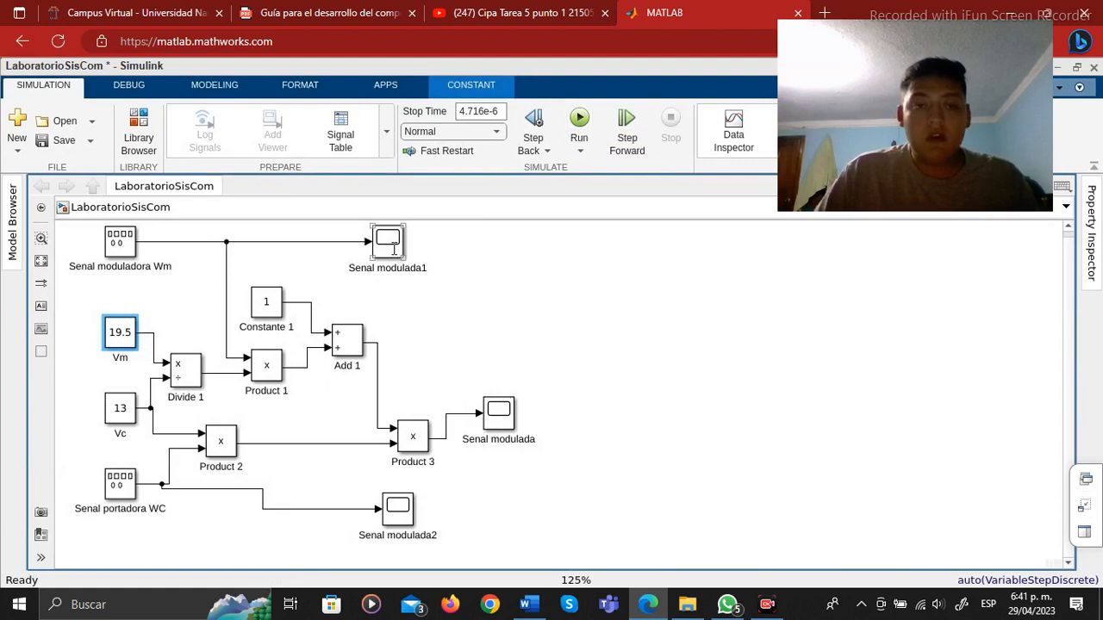
Check the modulating signal in the Senal modulada1 scope and the carrier in the Senal modulada2 scope, closing each one
{"action": "double_click", "coordinate": [393, 249]}
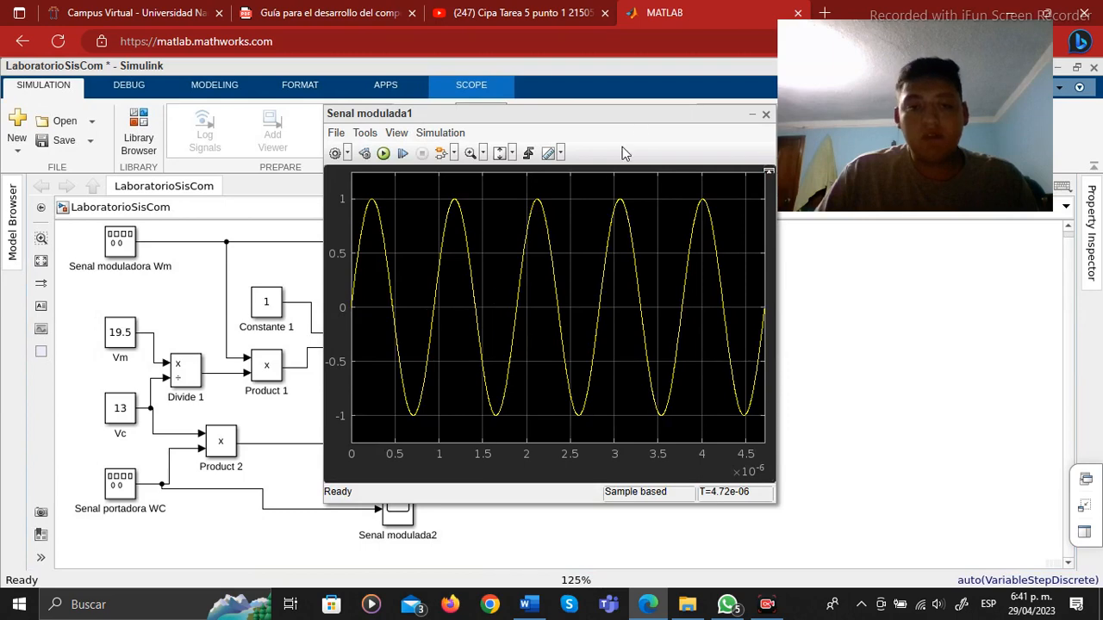
{"action": "left_click_drag", "start_coordinate": [645, 116], "coordinate": [619, 119]}
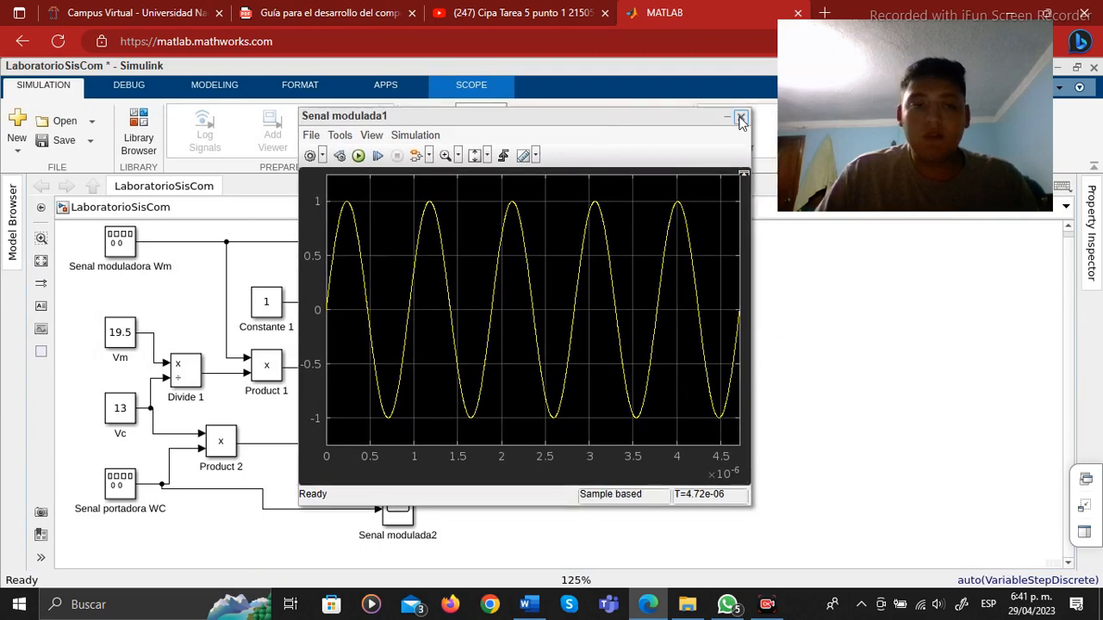
{"action": "left_click", "coordinate": [741, 118]}
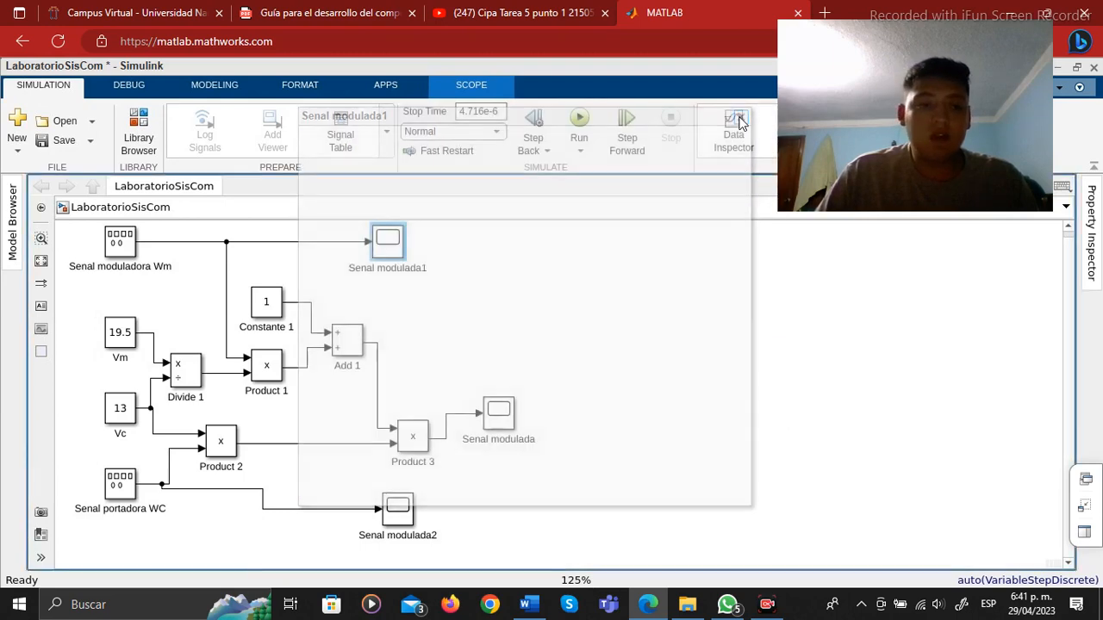
{"action": "double_click", "coordinate": [400, 512]}
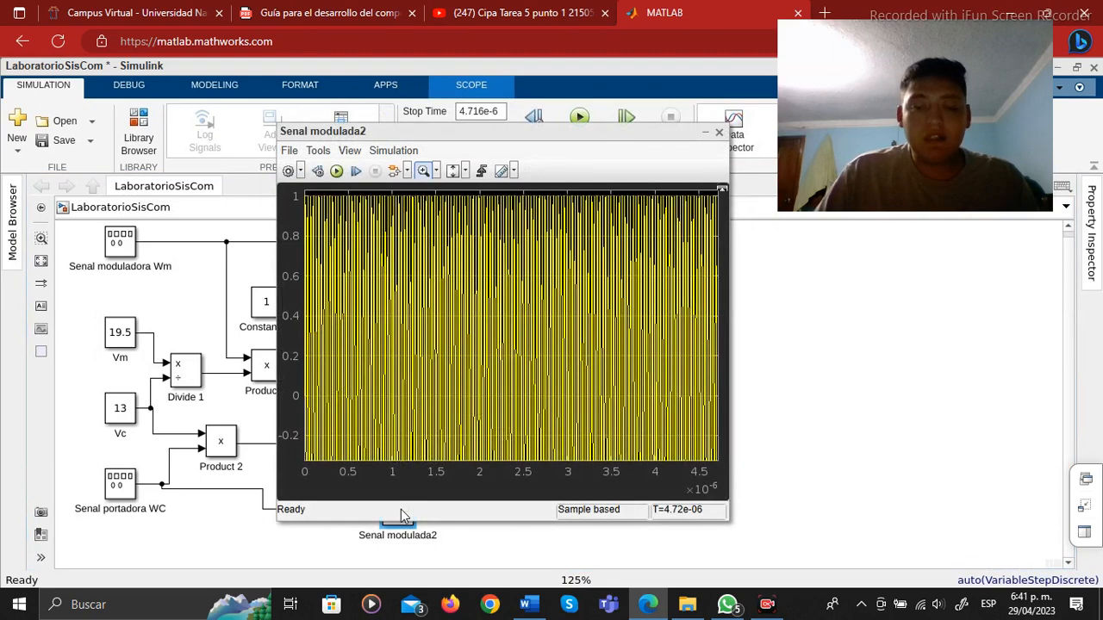
{"action": "left_click", "coordinate": [718, 134]}
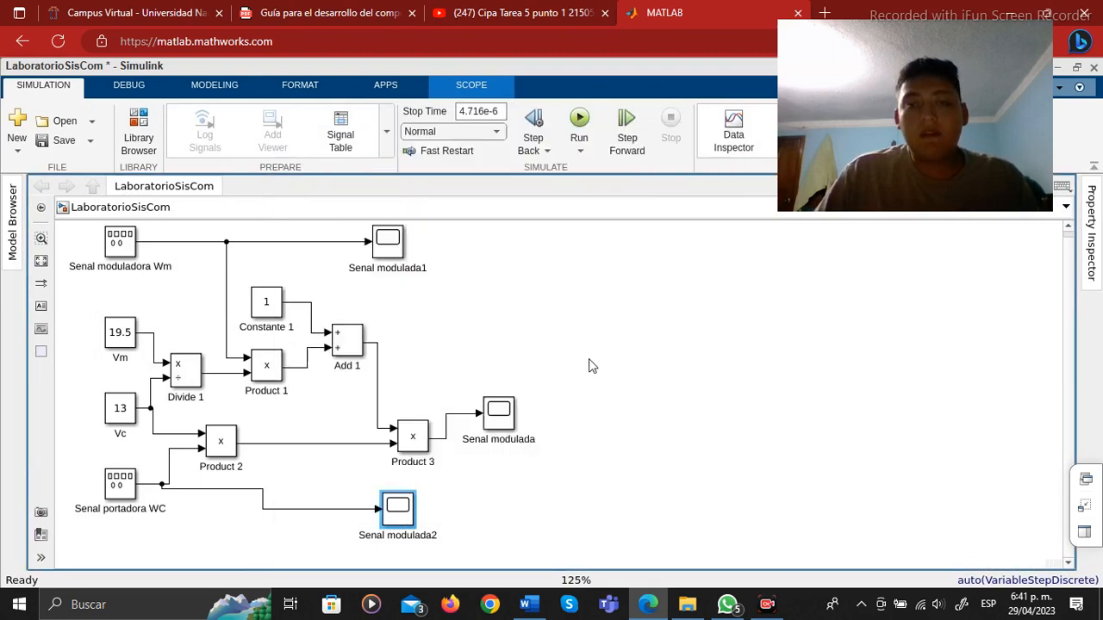
Compare the overmodulated output in the Senal modulada scope with the PDF guide's modulation requirements, and close the scope
{"action": "double_click", "coordinate": [507, 417]}
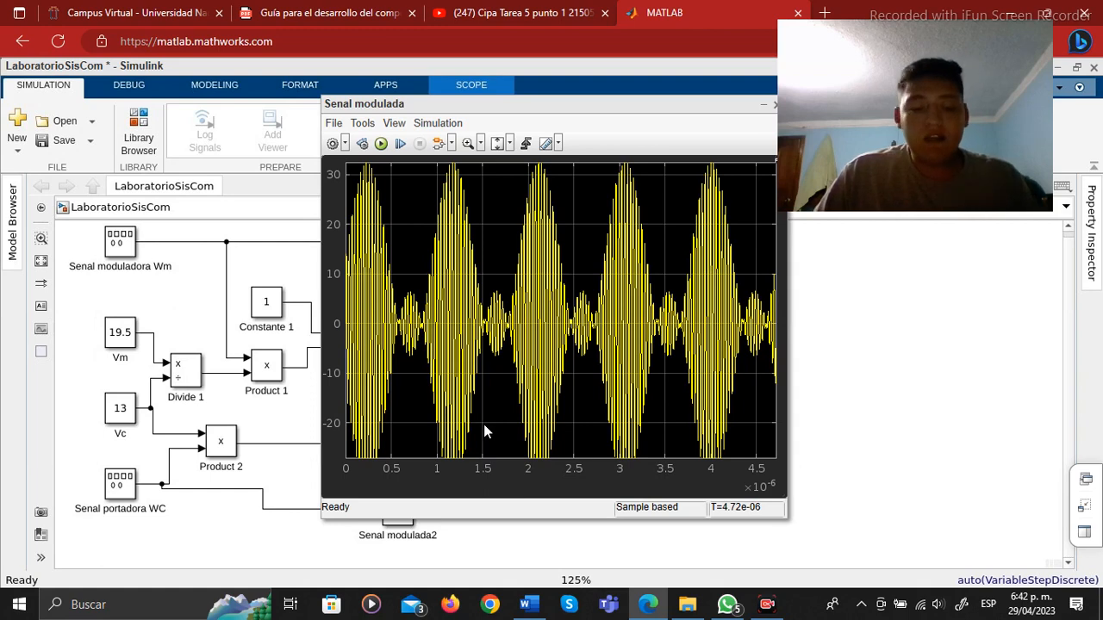
{"action": "left_click", "coordinate": [317, 10]}
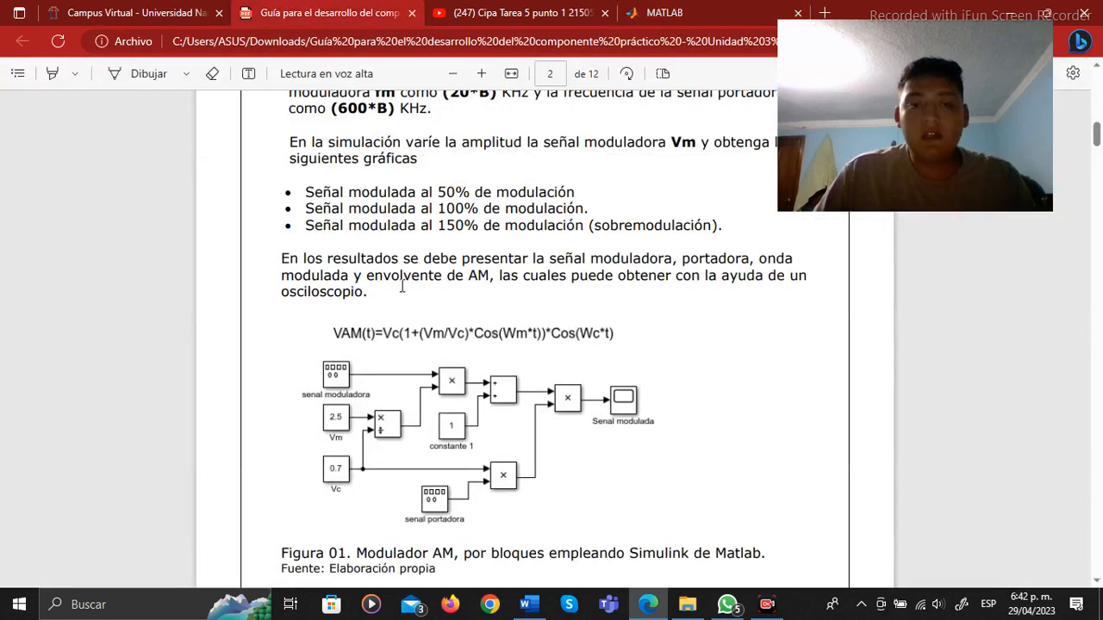
{"action": "left_click", "coordinate": [638, 11]}
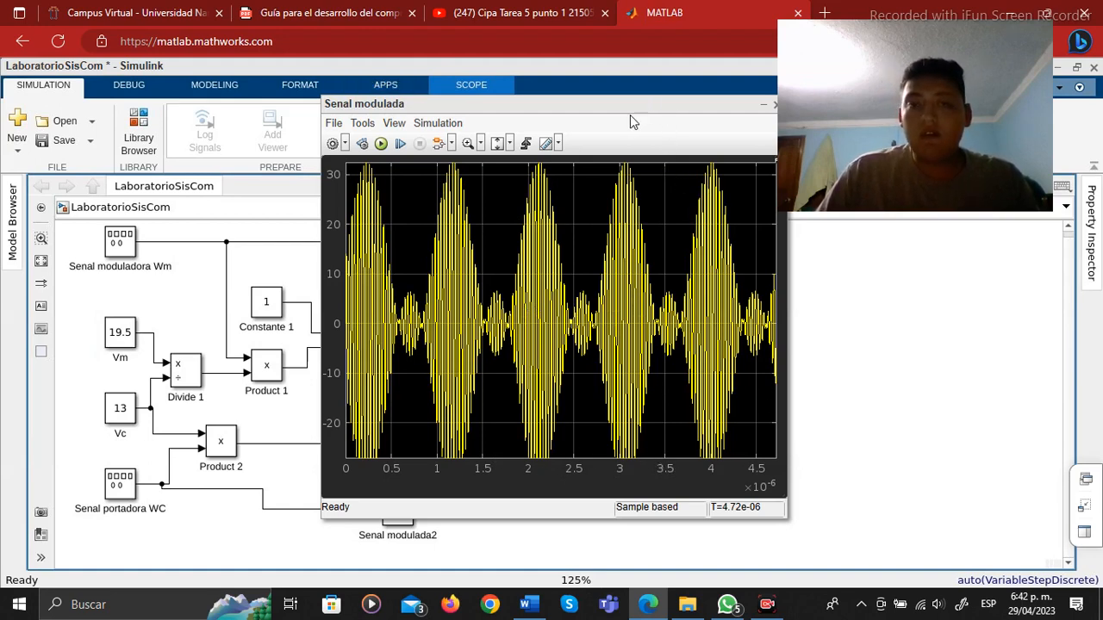
{"action": "left_click_drag", "start_coordinate": [660, 102], "coordinate": [589, 111]}
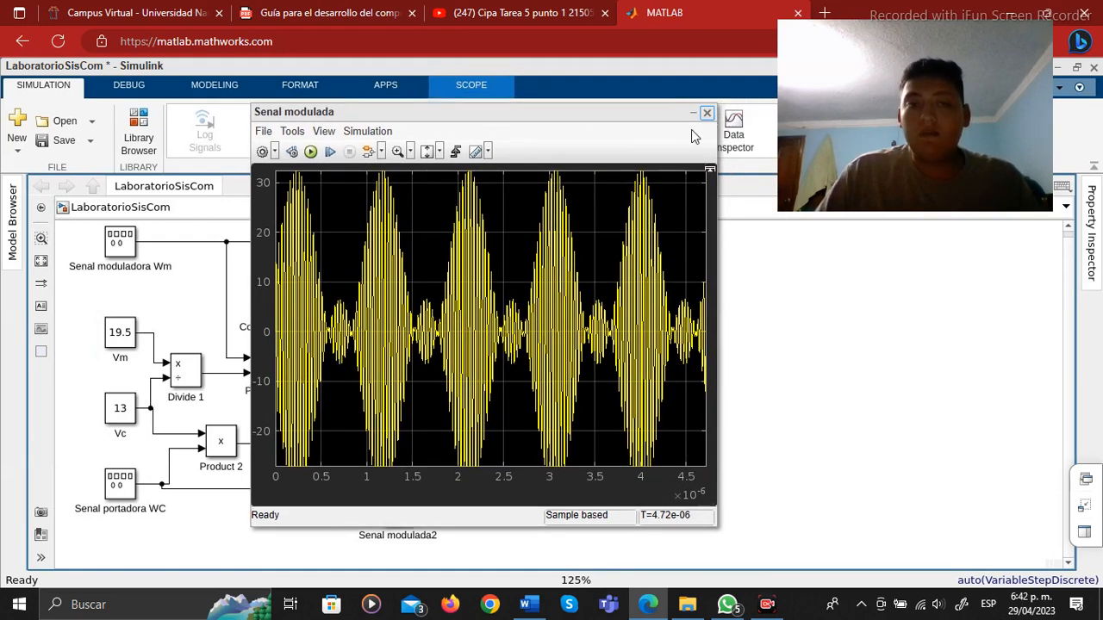
{"action": "left_click", "coordinate": [706, 113]}
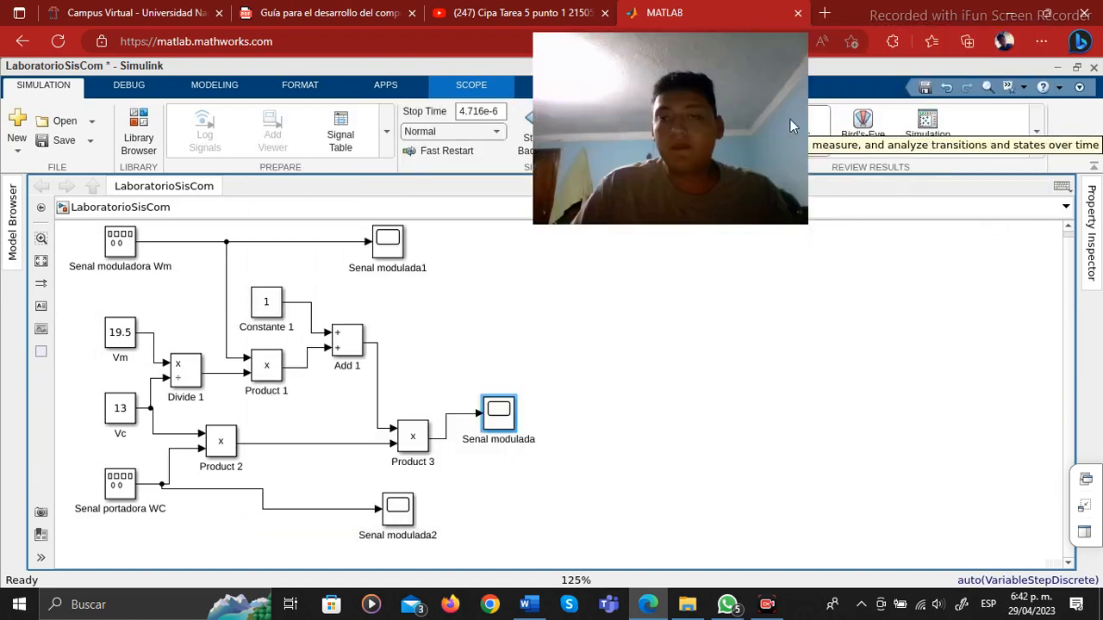
Minimize Simulink and switch to the Word report to review its AM scope captures and the MATLAB code implementation section
{"action": "left_click", "coordinate": [1057, 68]}
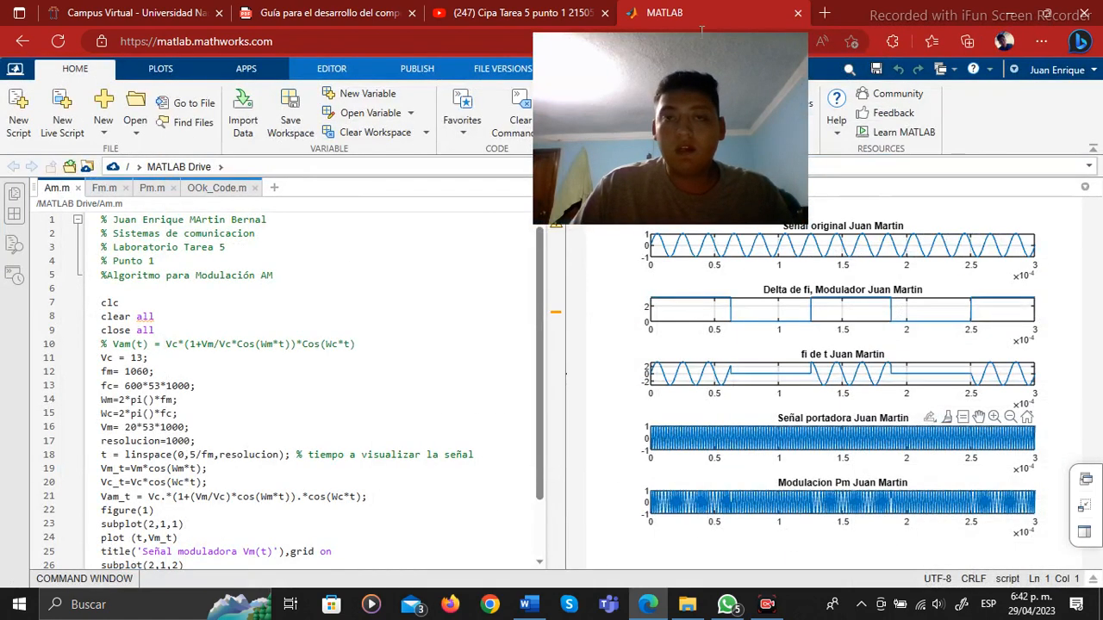
{"action": "left_click_drag", "start_coordinate": [679, 75], "coordinate": [901, 45]}
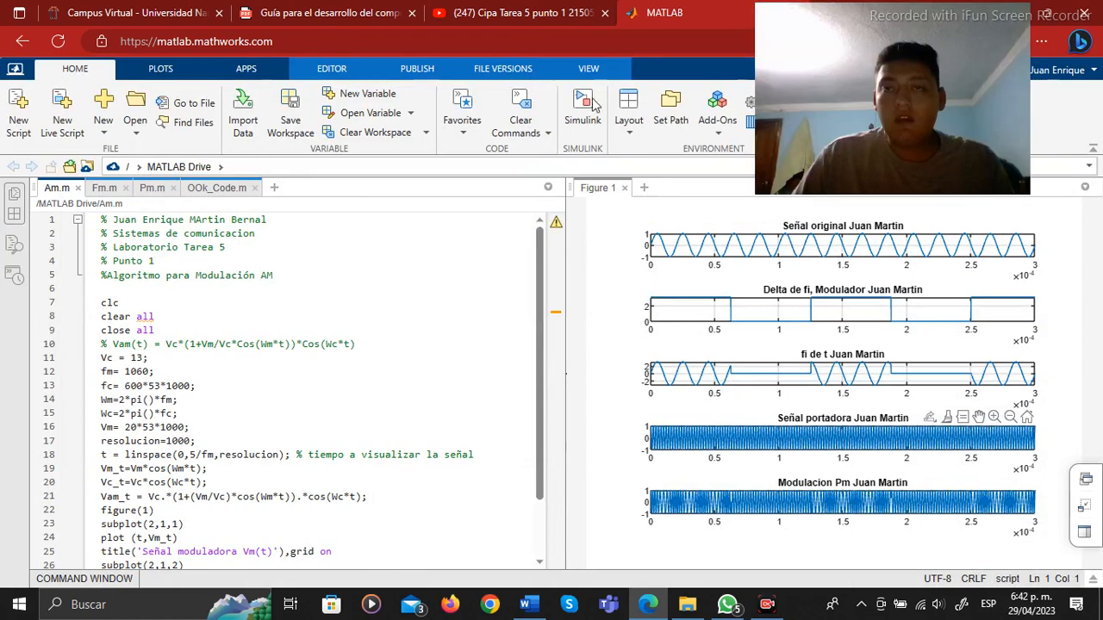
{"action": "key", "text": "alt+Tab"}
{"action": "key", "text": "alt+Tab"}
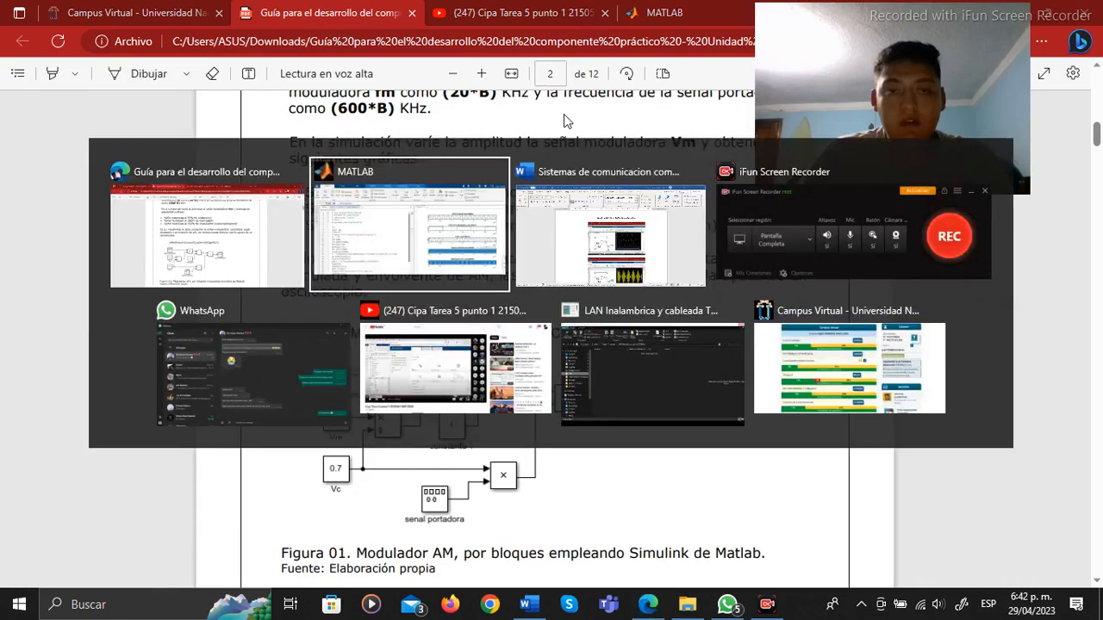
{"action": "key", "text": "alt+Tab"}
{"action": "key", "text": "alt+Tab"}
{"action": "scroll", "coordinate": [541, 310], "scroll_direction": "down", "scroll_amount": 2}
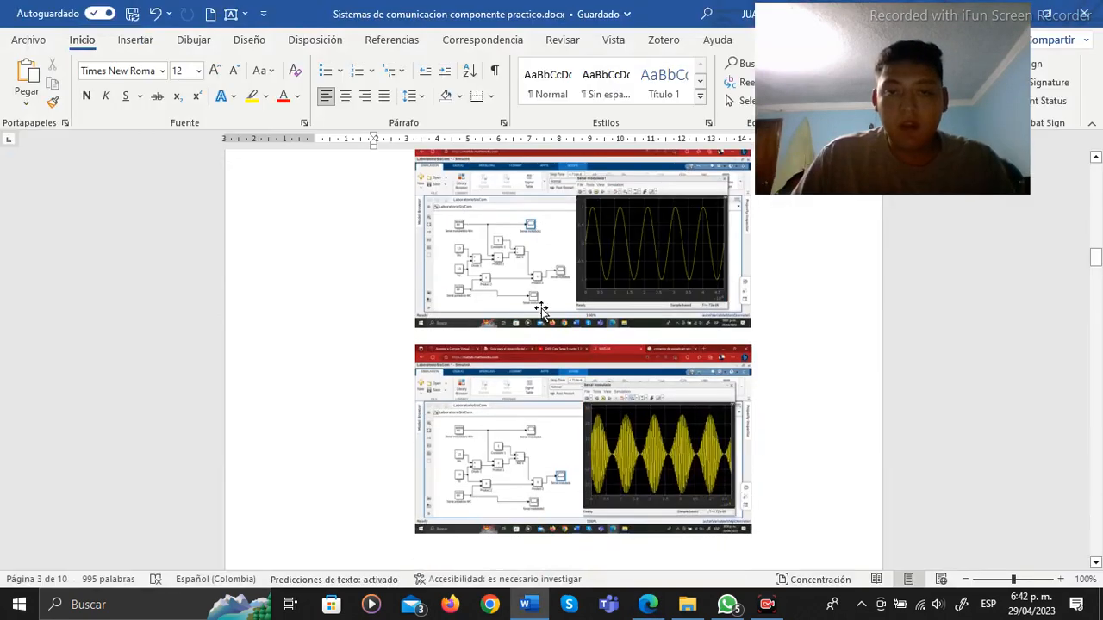
{"action": "scroll", "coordinate": [541, 310], "scroll_direction": "down", "scroll_amount": 15}
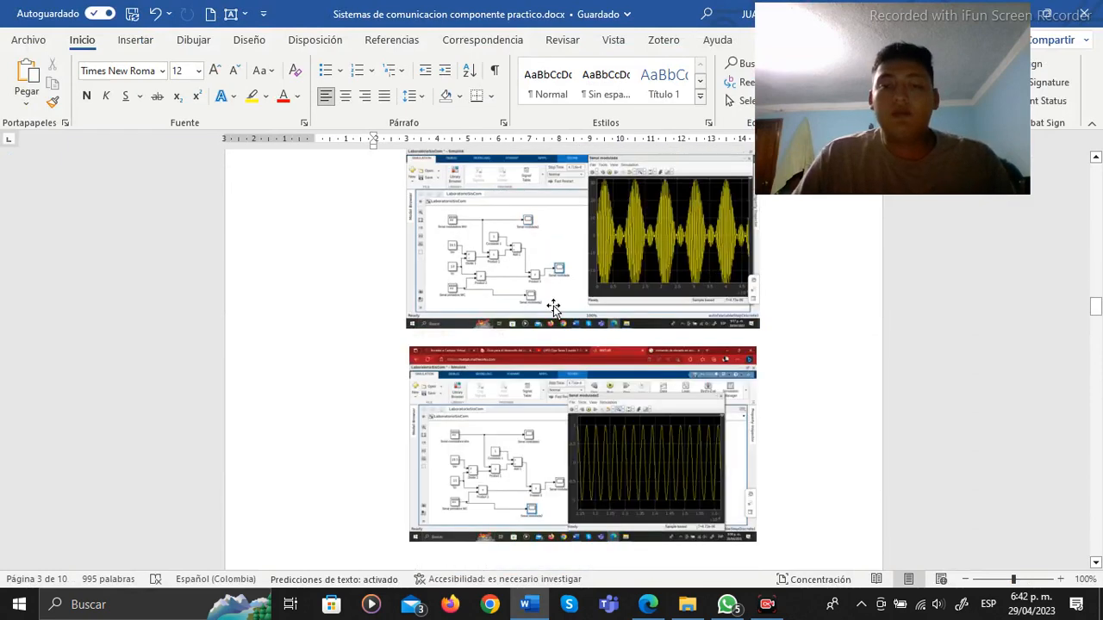
{"action": "scroll", "coordinate": [553, 308], "scroll_direction": "down", "scroll_amount": 6}
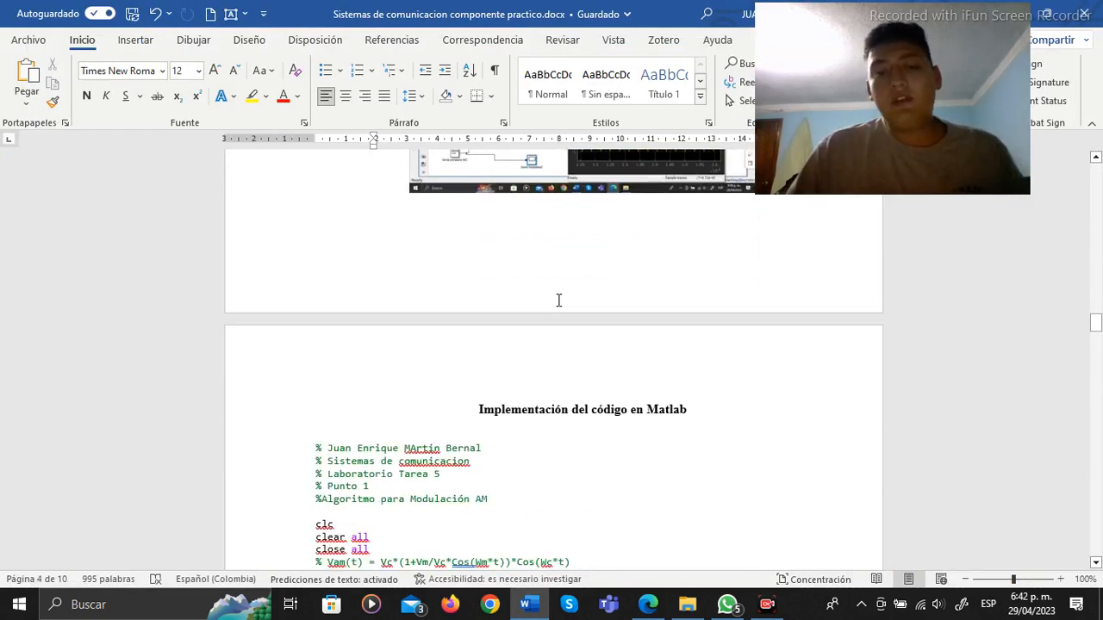
{"action": "scroll", "coordinate": [558, 300], "scroll_direction": "down", "scroll_amount": 6}
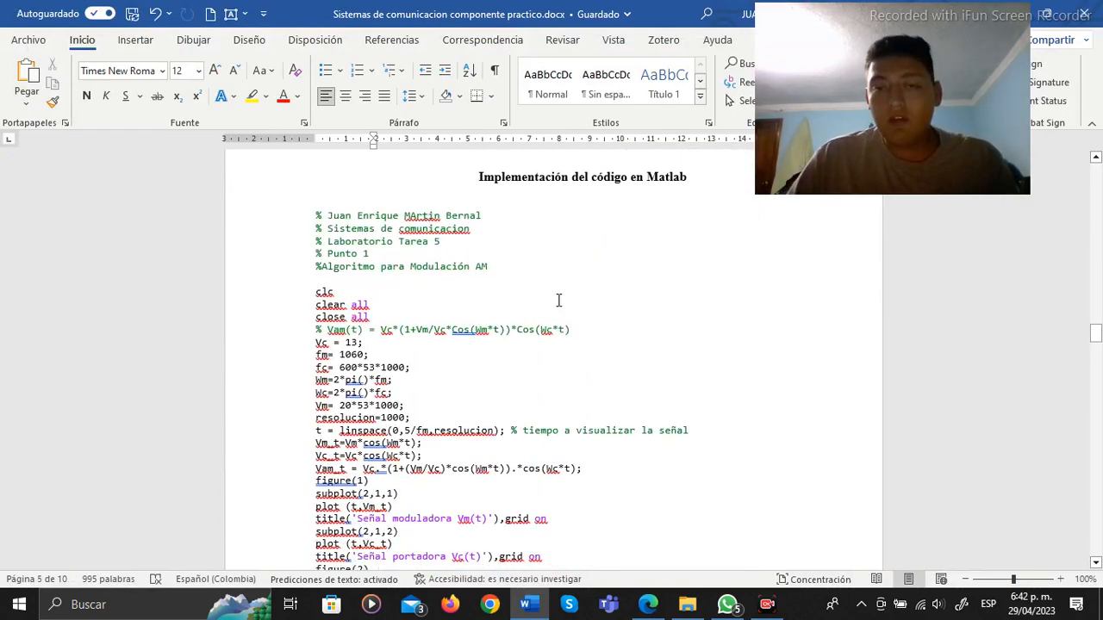
{"action": "scroll", "coordinate": [558, 300], "scroll_direction": "down", "scroll_amount": 8}
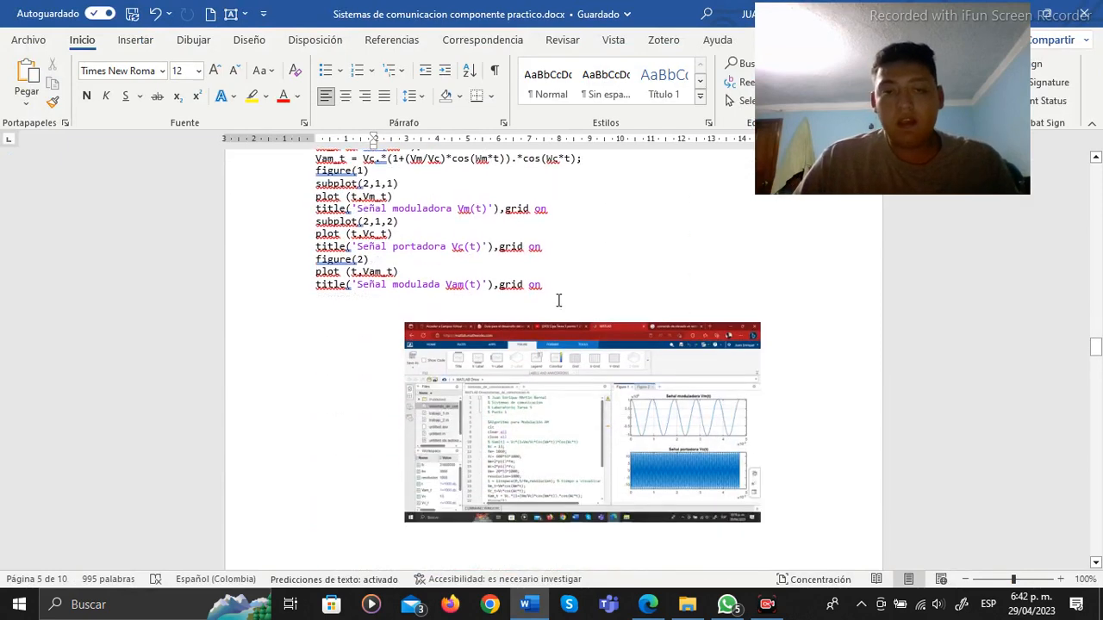
{"action": "scroll", "coordinate": [558, 300], "scroll_direction": "up", "scroll_amount": 12}
Switch to MATLAB Online and run the AM modulation script Am.m
{"action": "key", "text": "alt+Tab"}
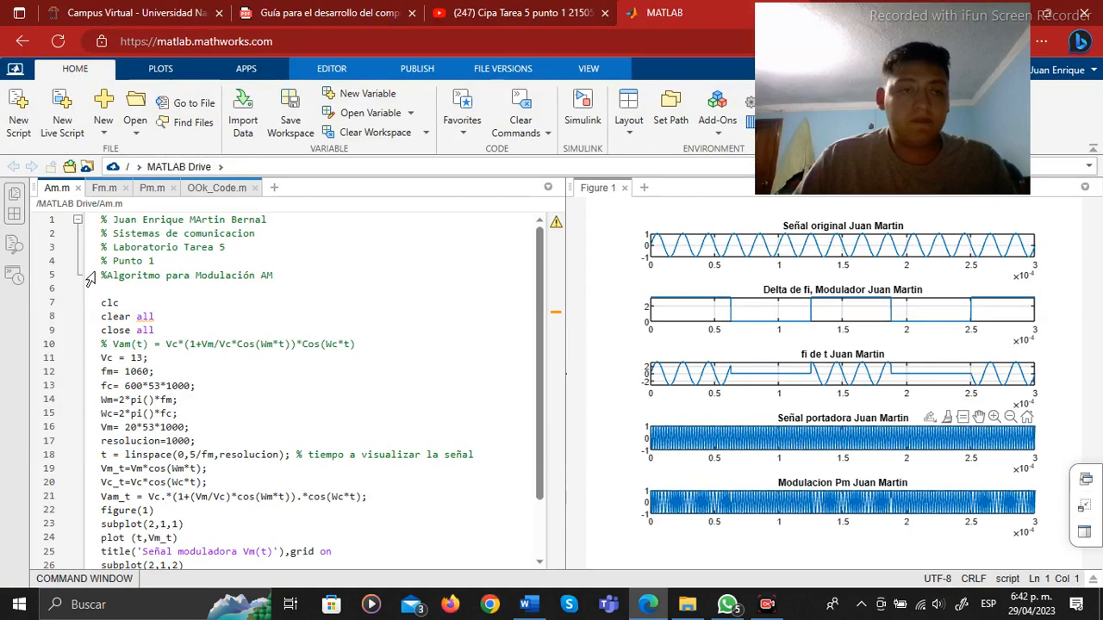
{"action": "scroll", "coordinate": [278, 325], "scroll_direction": "down", "scroll_amount": 2}
{"action": "scroll", "coordinate": [280, 325], "scroll_direction": "up", "scroll_amount": 2}
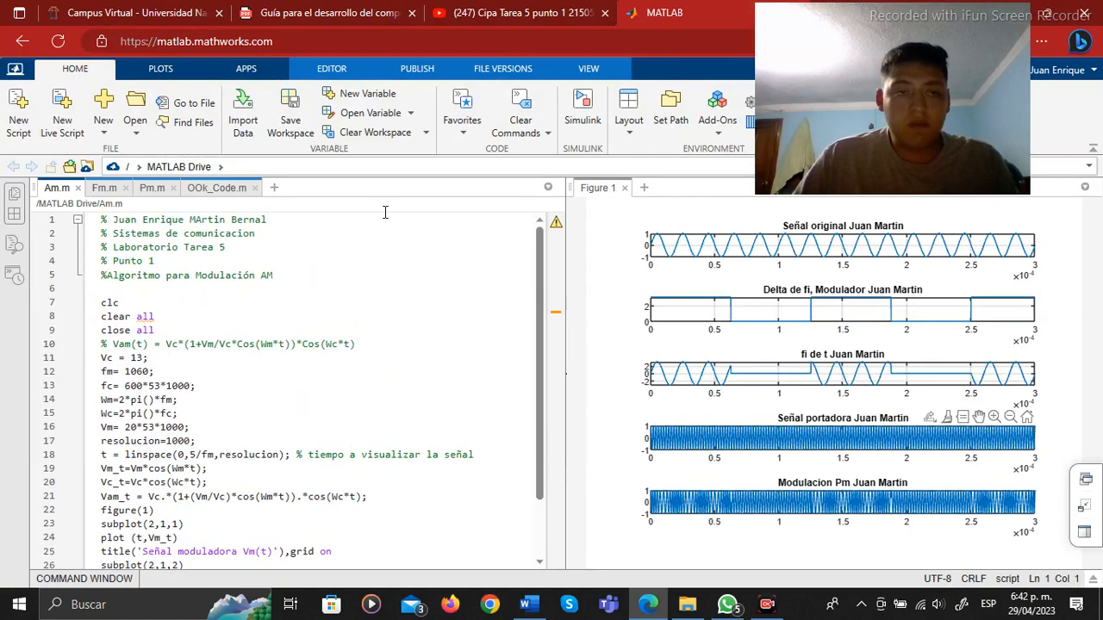
{"action": "left_click", "coordinate": [165, 69]}
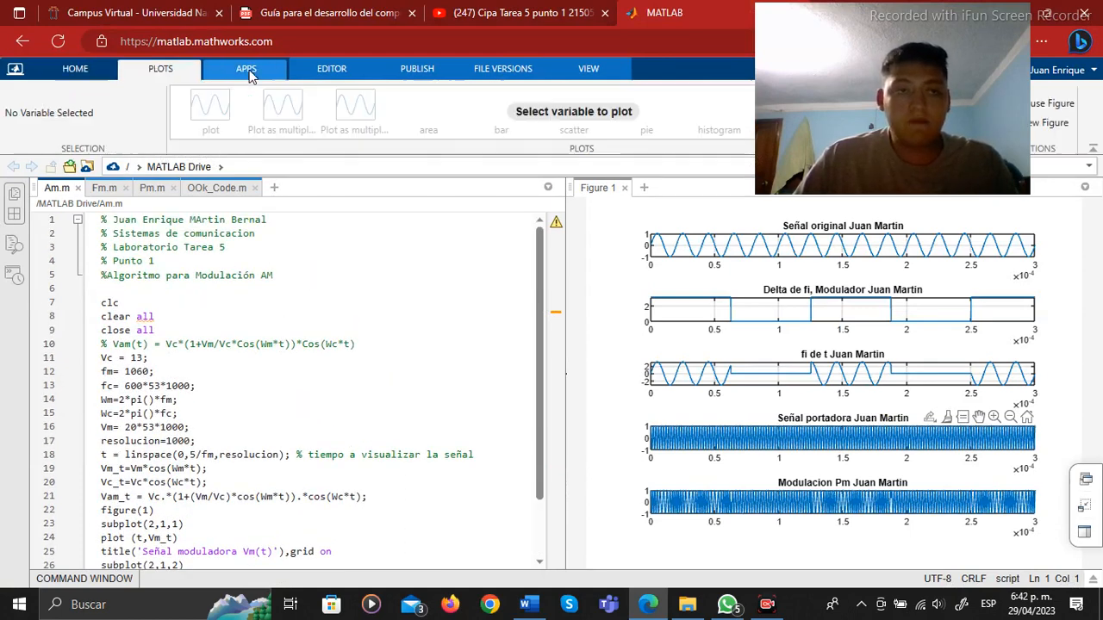
{"action": "left_click", "coordinate": [246, 69]}
{"action": "left_click", "coordinate": [324, 69]}
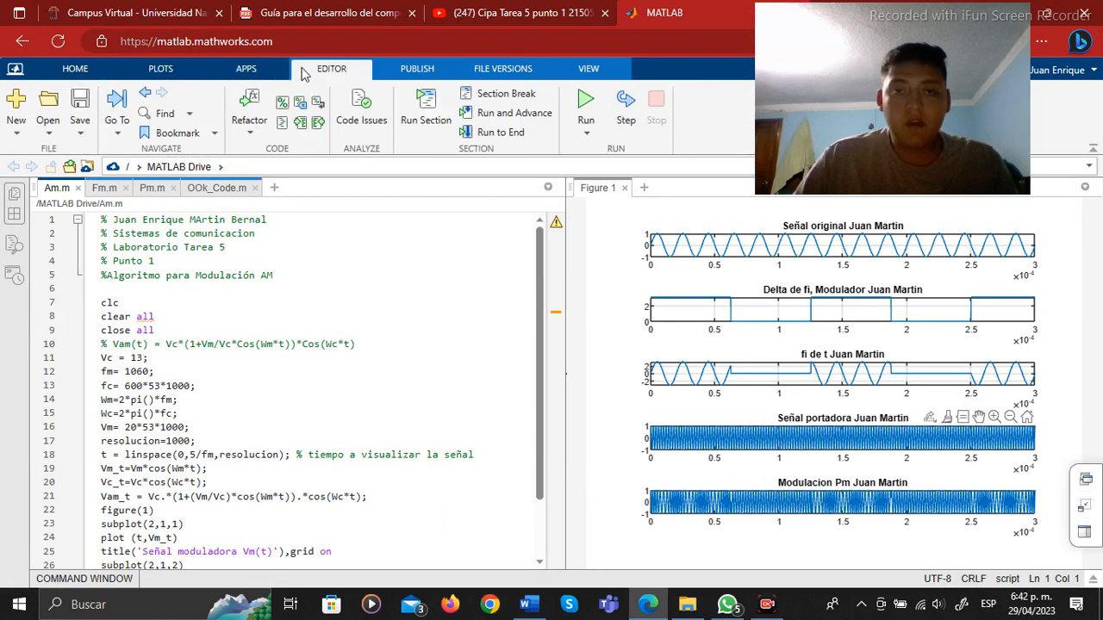
{"action": "key", "text": "F5"}
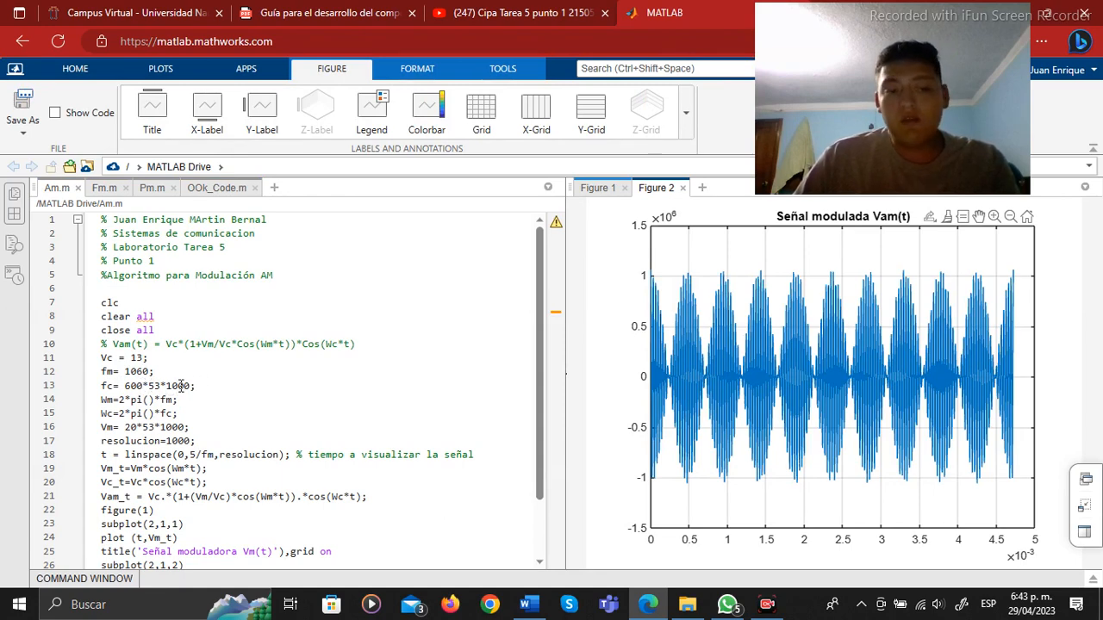
Review the rest of the Am.m code, then examine the modulating and carrier plots in Figure 1 and the modulated signal in Figure 2
{"action": "scroll", "coordinate": [183, 386], "scroll_direction": "down", "scroll_amount": 3}
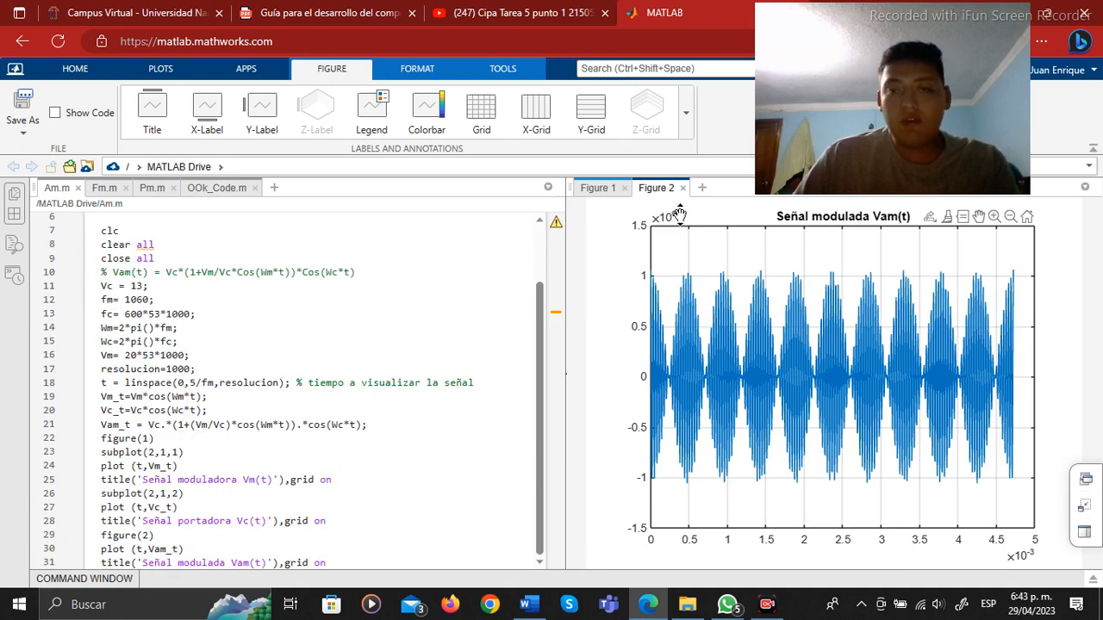
{"action": "left_click", "coordinate": [603, 188]}
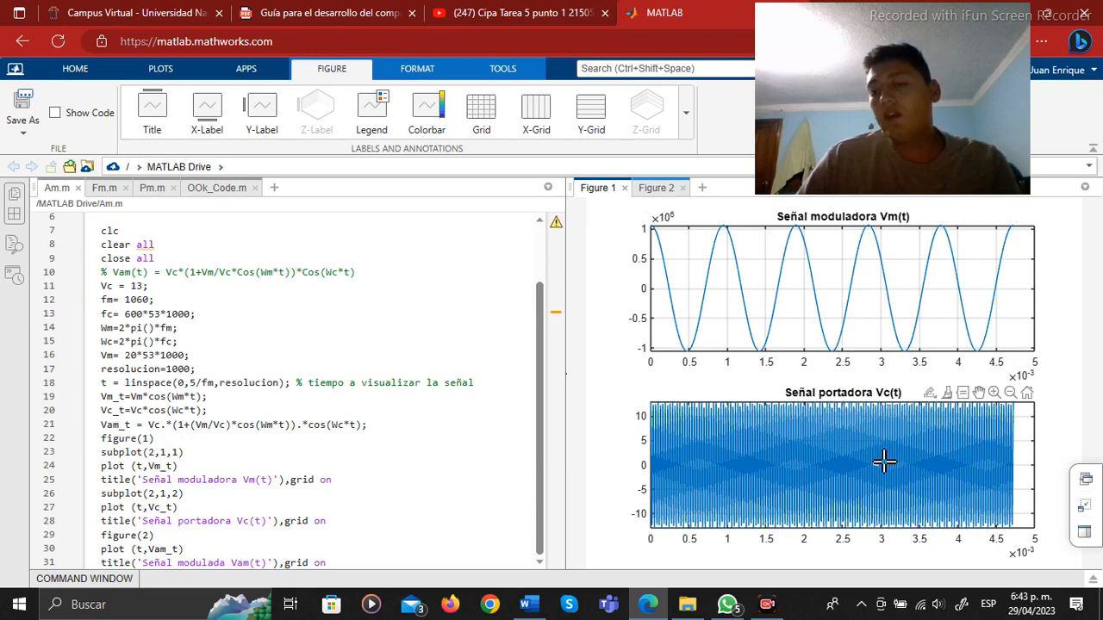
{"action": "mouse_move", "coordinate": [884, 463]}
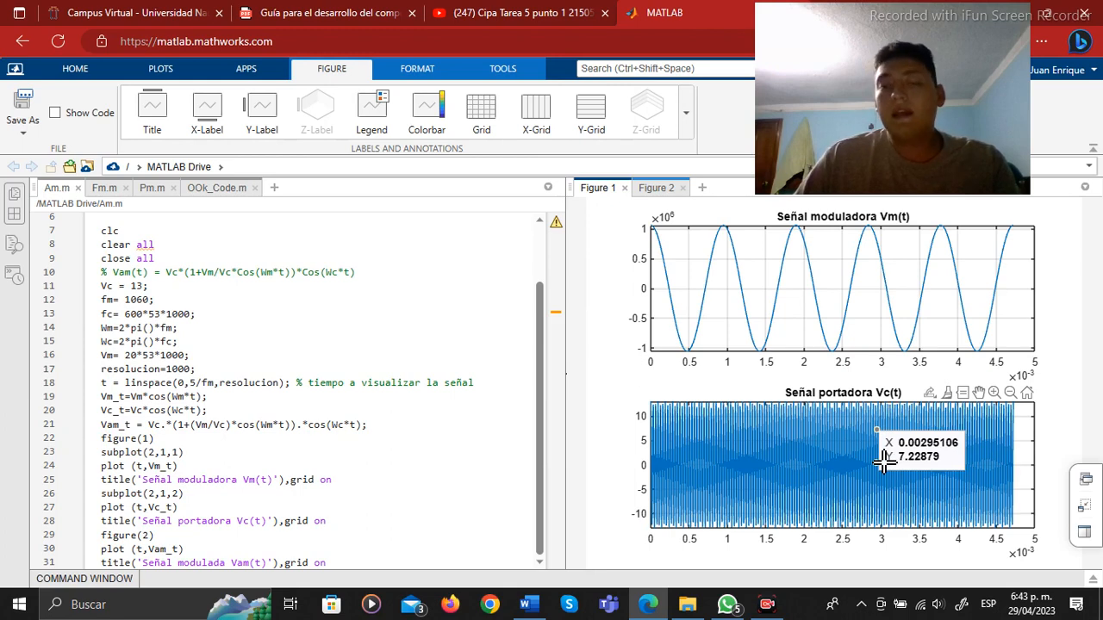
{"action": "left_click", "coordinate": [655, 191]}
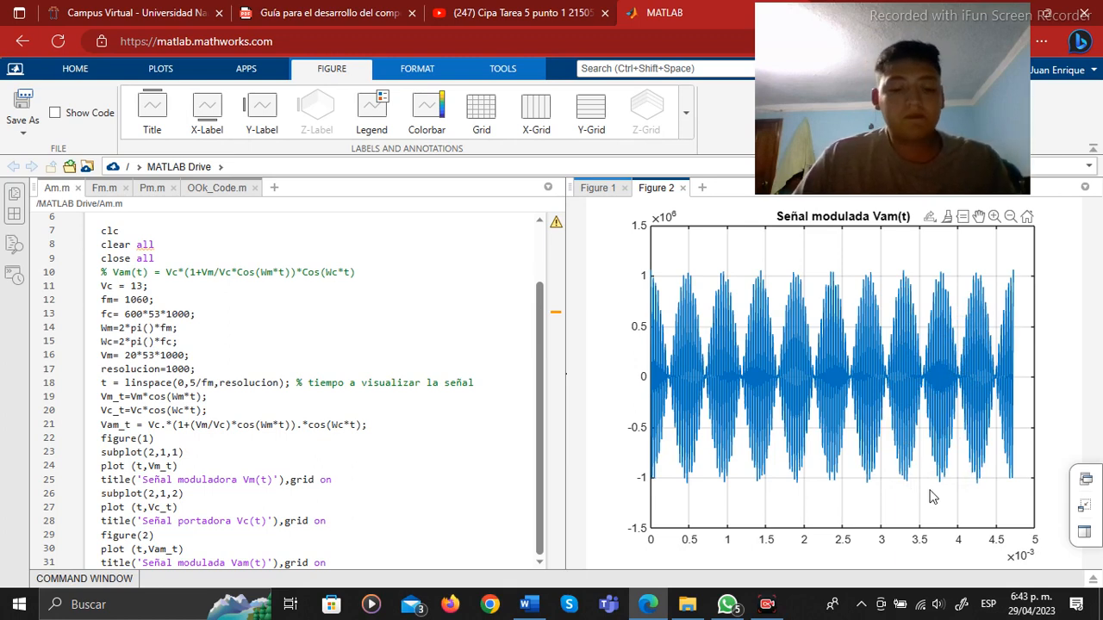
Switch to the Word report and review the AM result captures and section b with the FM modulator code
{"action": "key", "text": "alt+Tab"}
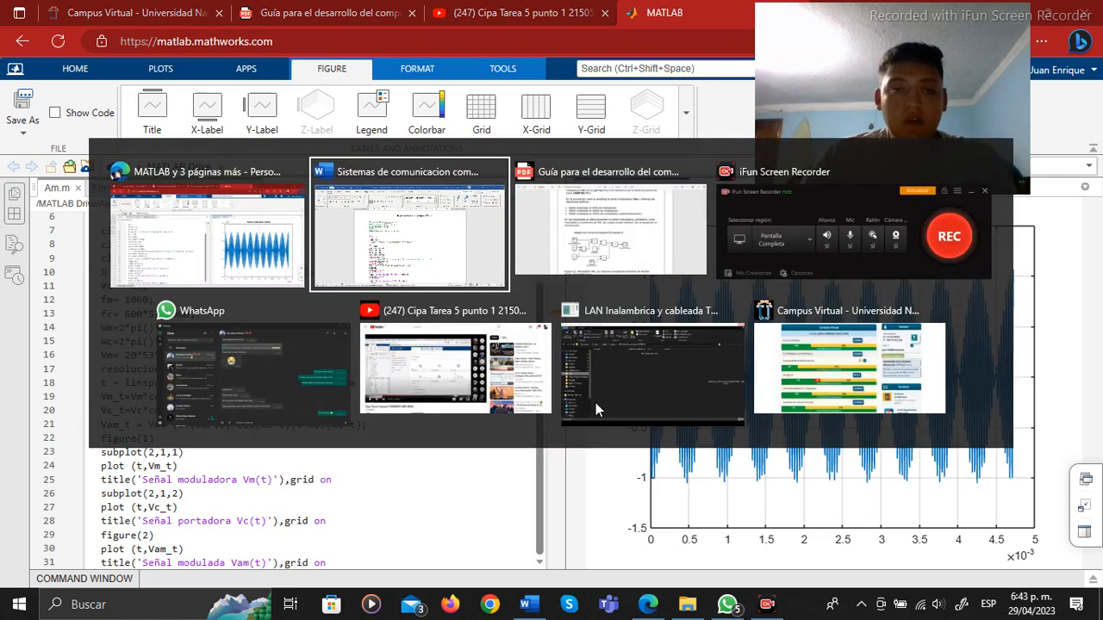
{"action": "scroll", "coordinate": [596, 402], "scroll_direction": "down", "scroll_amount": 15}
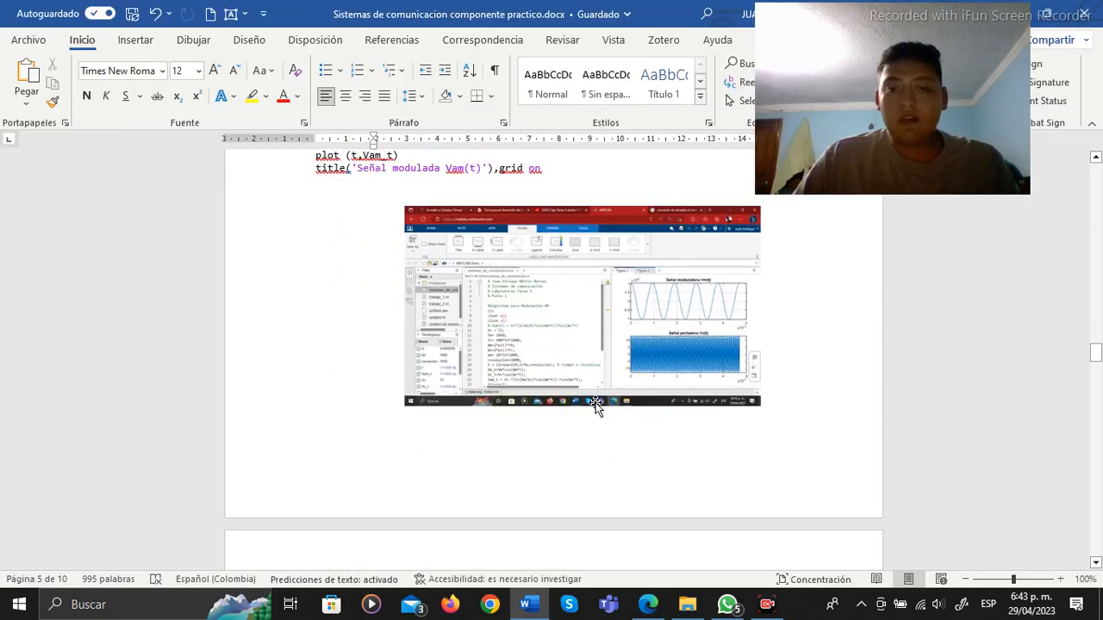
{"action": "scroll", "coordinate": [595, 402], "scroll_direction": "down", "scroll_amount": 7}
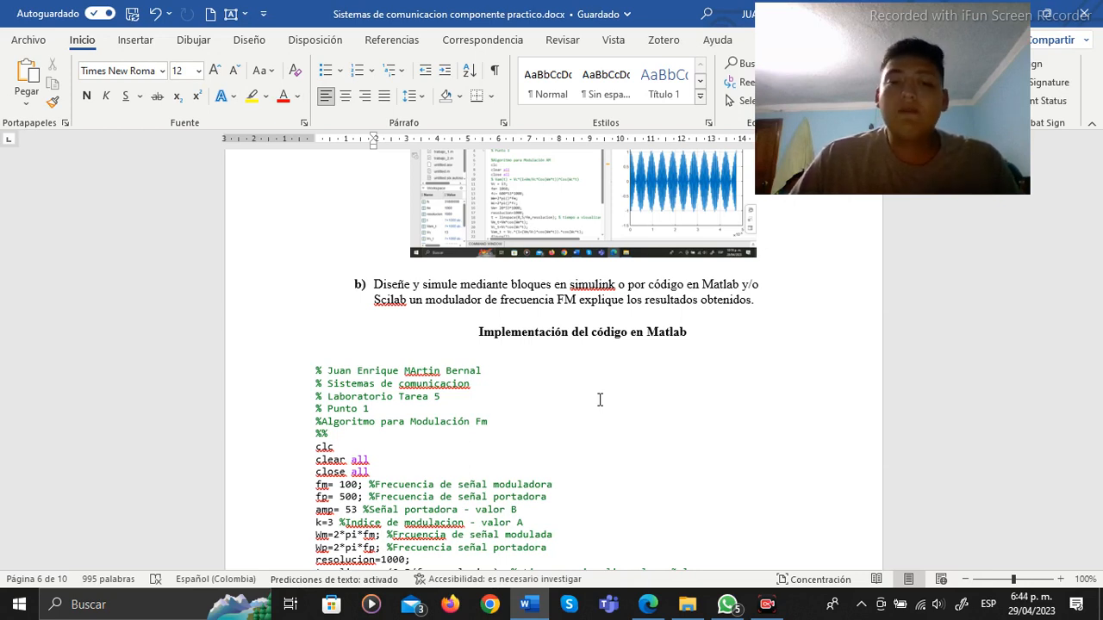
{"action": "scroll", "coordinate": [600, 400], "scroll_direction": "down", "scroll_amount": 3}
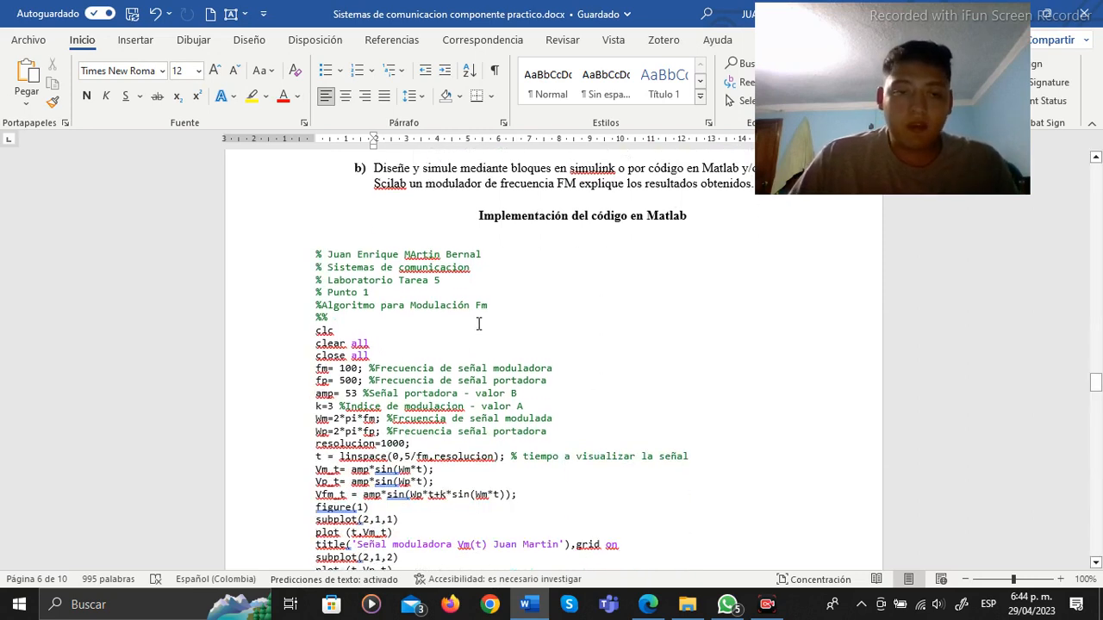
{"action": "scroll", "coordinate": [479, 323], "scroll_direction": "down", "scroll_amount": 2}
{"action": "scroll", "coordinate": [479, 323], "scroll_direction": "down", "scroll_amount": 1}
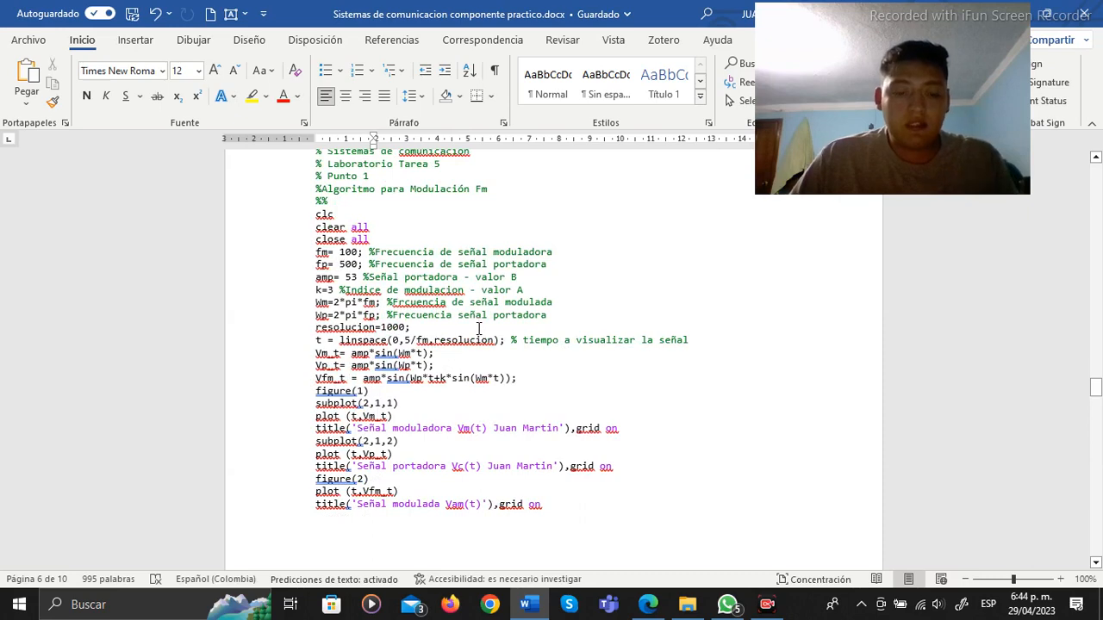
{"action": "scroll", "coordinate": [479, 329], "scroll_direction": "down", "scroll_amount": 10}
Return to MATLAB, open the Fm.m script, and review its frequency, amplitude, modulation index and plotting lines
{"action": "key", "text": "alt+Tab"}
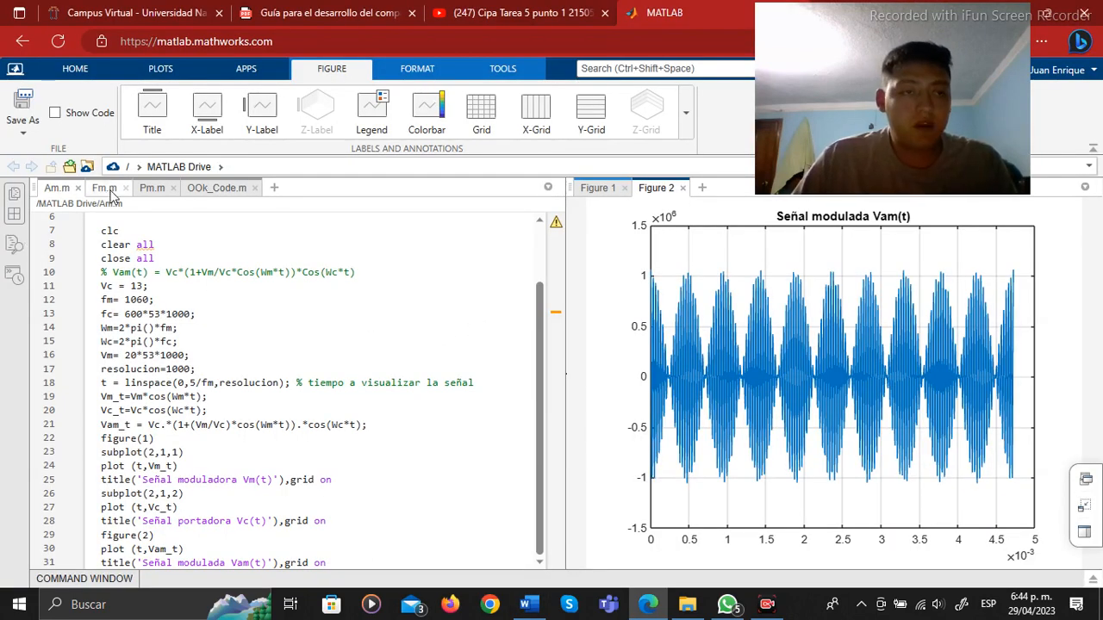
{"action": "left_click", "coordinate": [105, 188]}
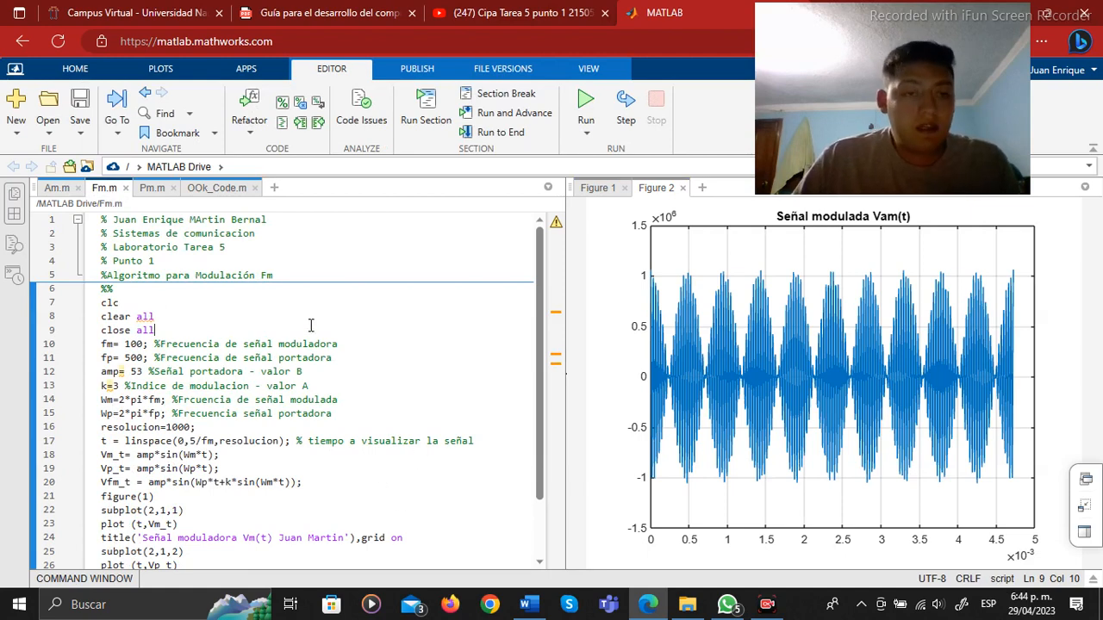
{"action": "scroll", "coordinate": [312, 324], "scroll_direction": "down", "scroll_amount": 1}
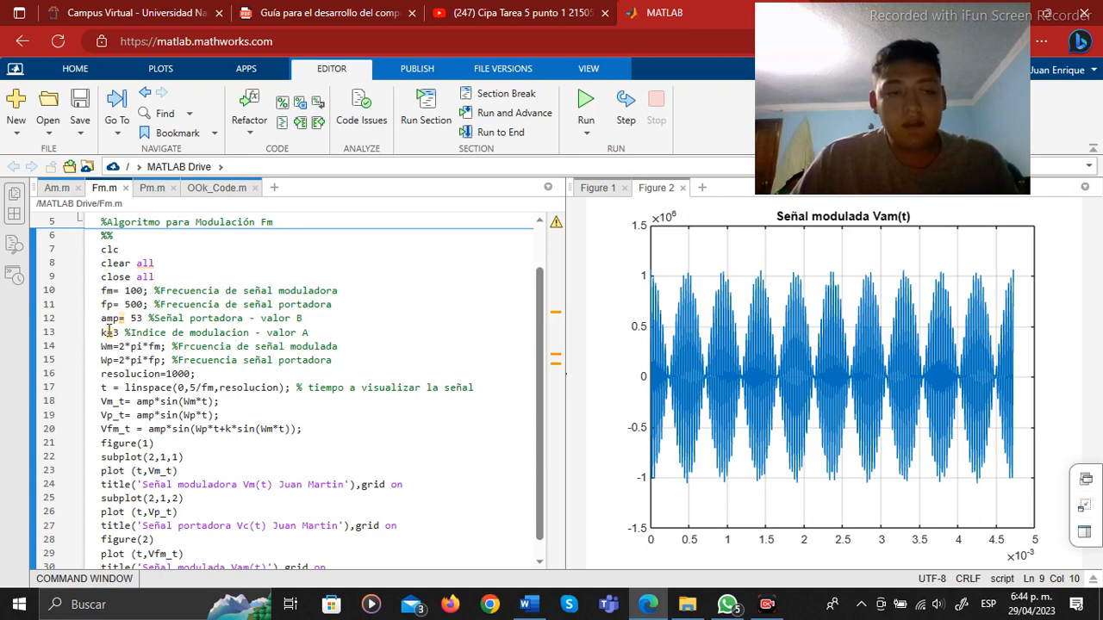
{"action": "left_click", "coordinate": [166, 402]}
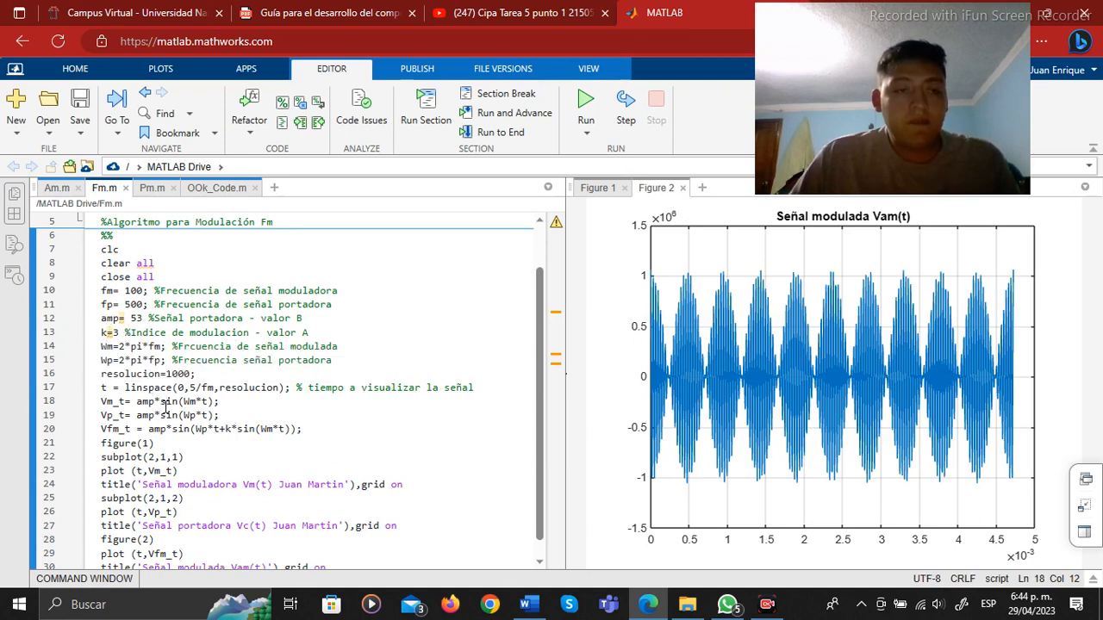
{"action": "scroll", "coordinate": [166, 405], "scroll_direction": "down", "scroll_amount": 1}
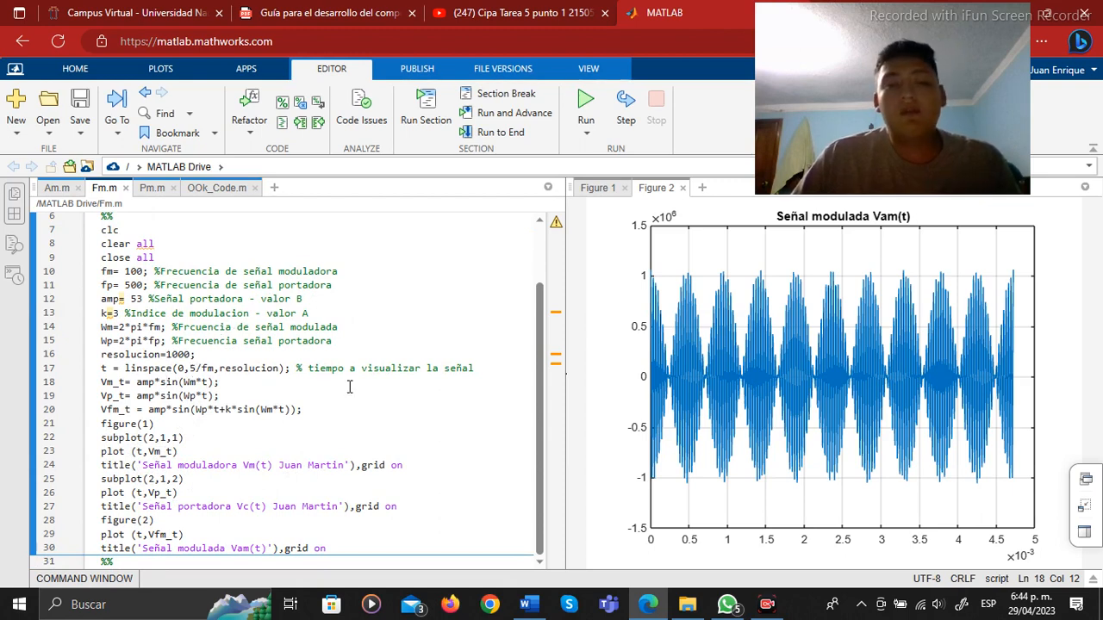
{"action": "scroll", "coordinate": [349, 387], "scroll_direction": "up", "scroll_amount": 2}
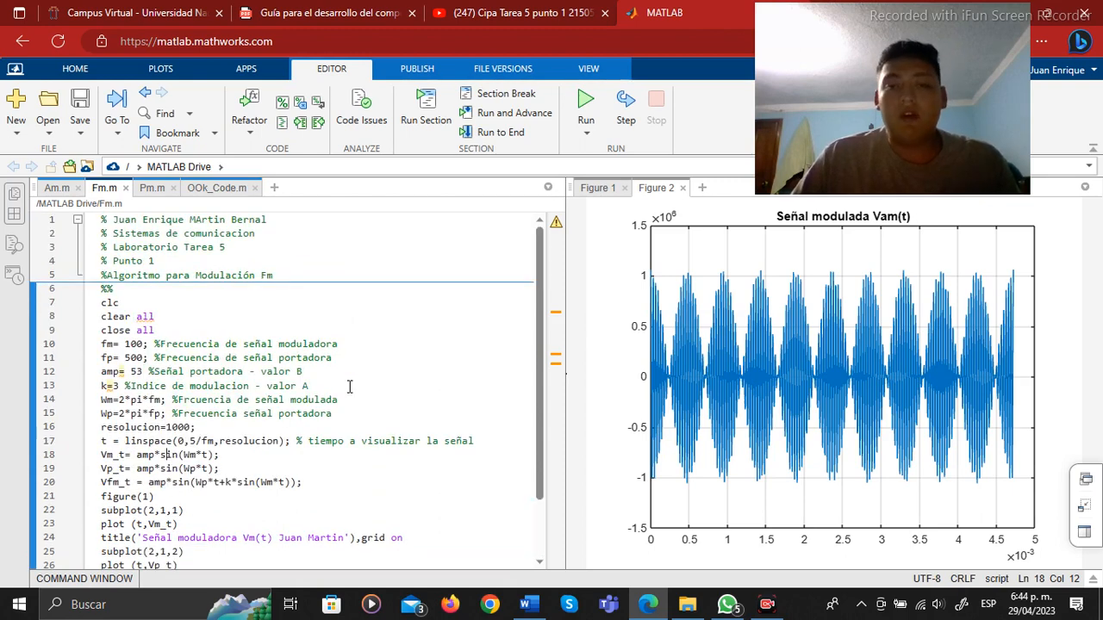
Run Fm.m and examine the modulating and carrier signals in Figure 1 and the FM-modulated signal in Figure 2
{"action": "left_click", "coordinate": [585, 108]}
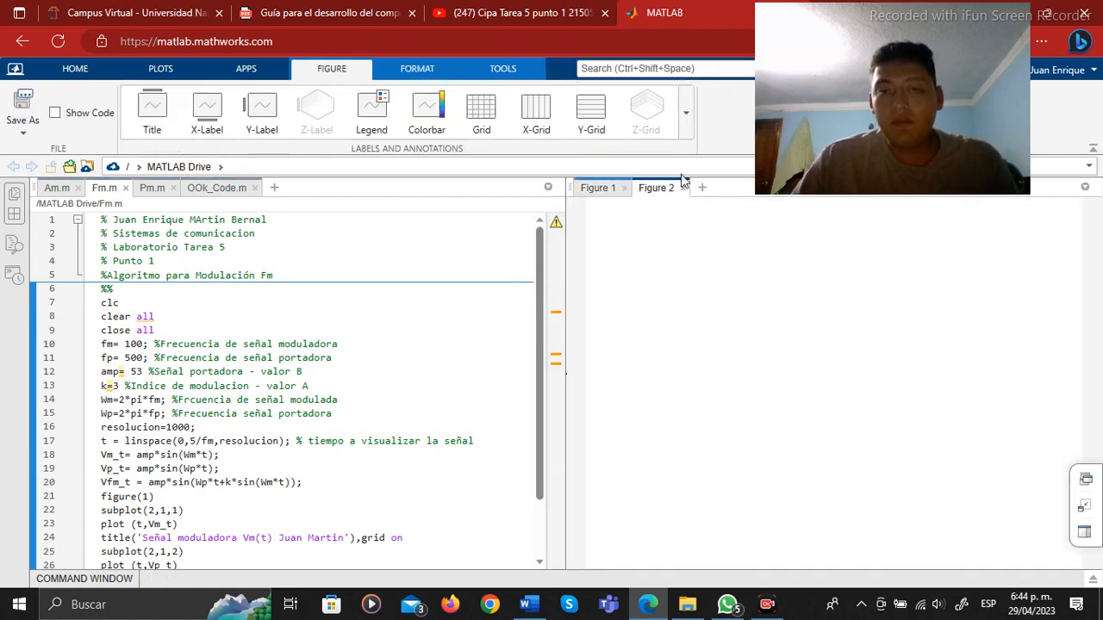
{"action": "left_click", "coordinate": [597, 188]}
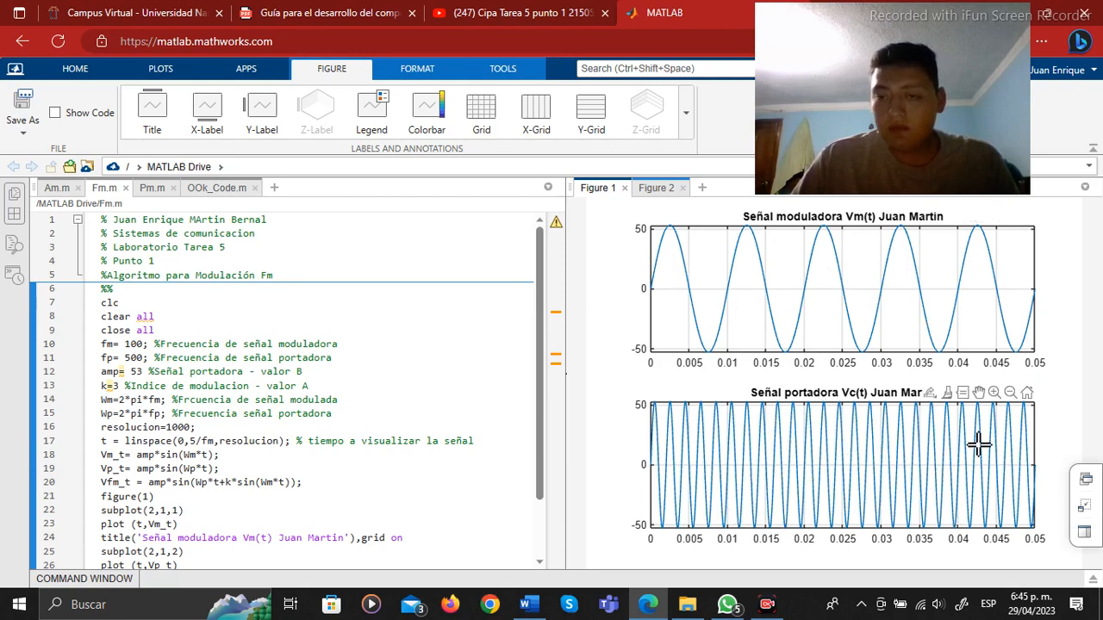
{"action": "left_click", "coordinate": [651, 189]}
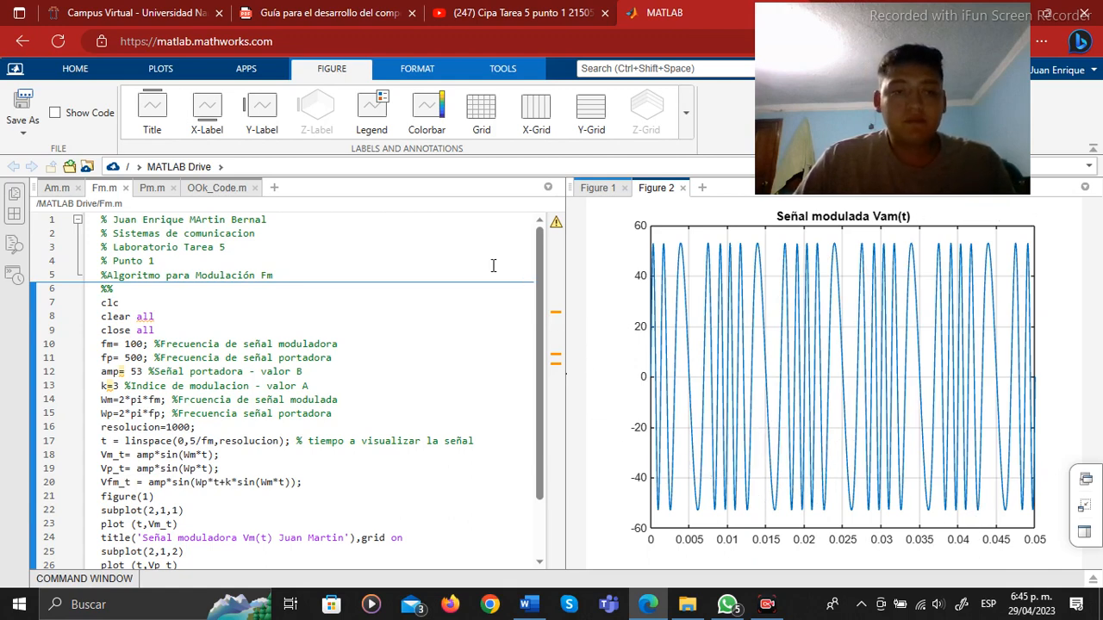
Switch to the Word report and review the FM captures and section c with the PM modulator code and its result captures
{"action": "key", "text": "alt+Tab"}
{"action": "scroll", "coordinate": [492, 267], "scroll_direction": "down", "scroll_amount": 5}
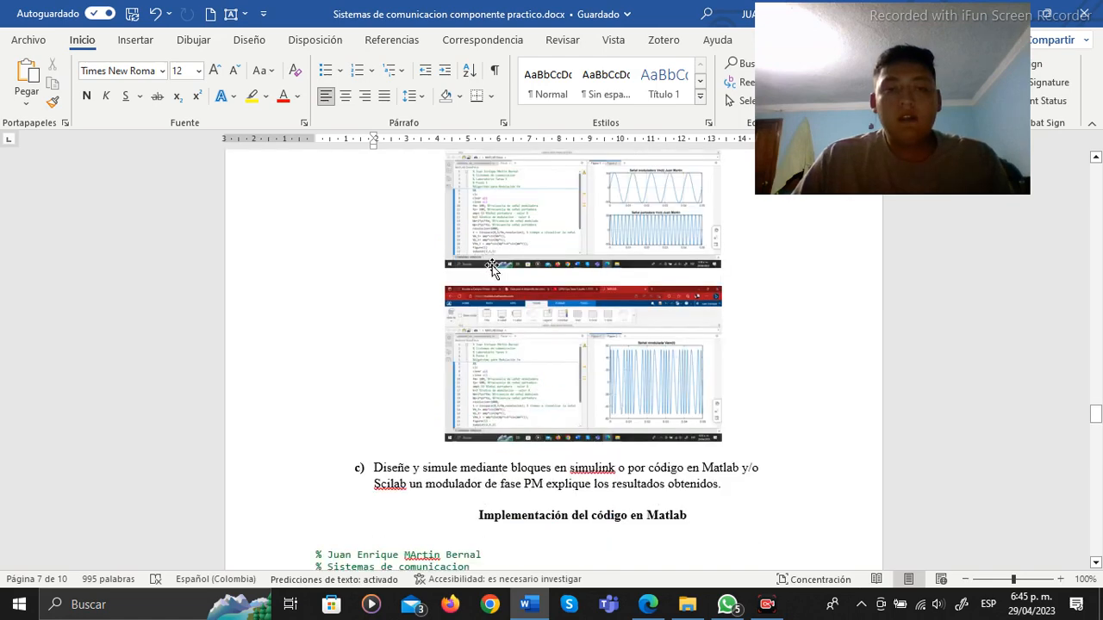
{"action": "scroll", "coordinate": [493, 268], "scroll_direction": "down", "scroll_amount": 6}
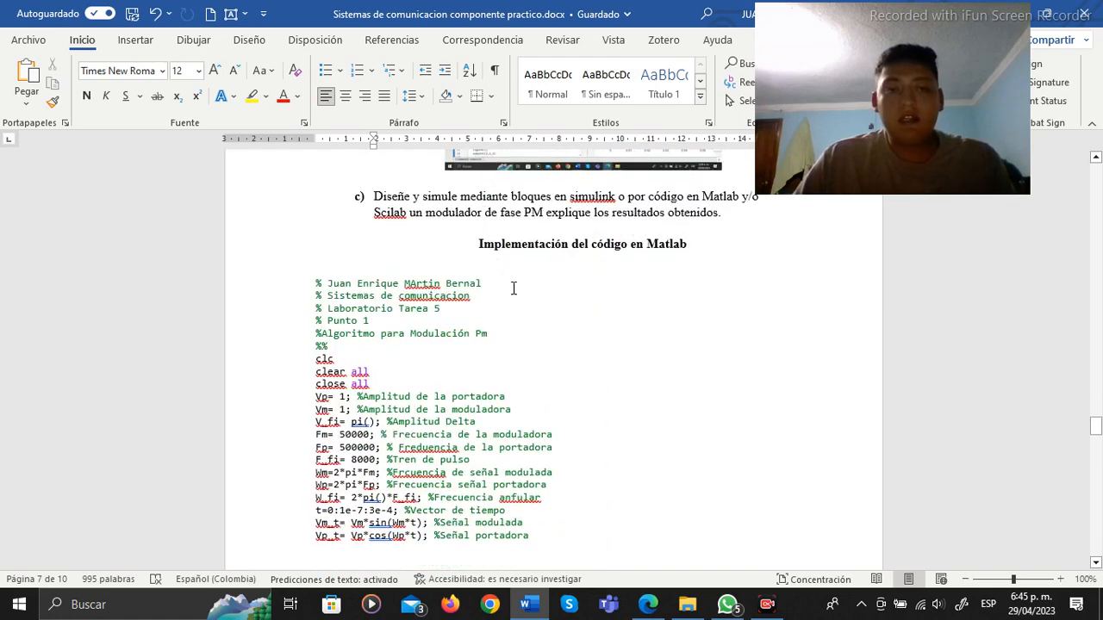
{"action": "scroll", "coordinate": [539, 291], "scroll_direction": "up", "scroll_amount": 2}
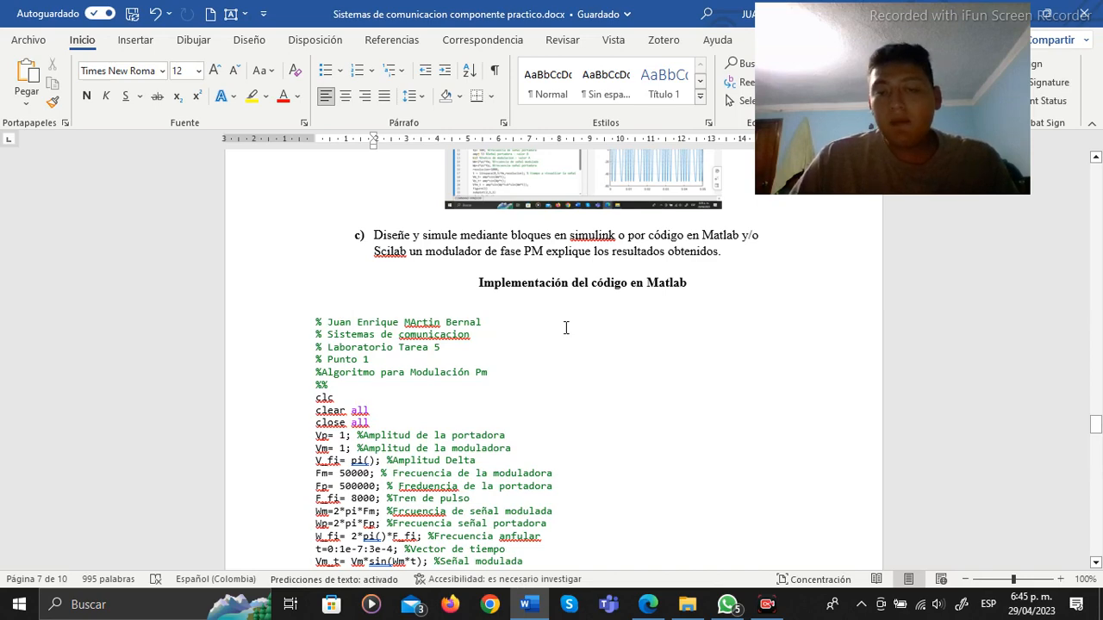
{"action": "scroll", "coordinate": [566, 328], "scroll_direction": "down", "scroll_amount": 4}
{"action": "scroll", "coordinate": [570, 325], "scroll_direction": "up", "scroll_amount": 5}
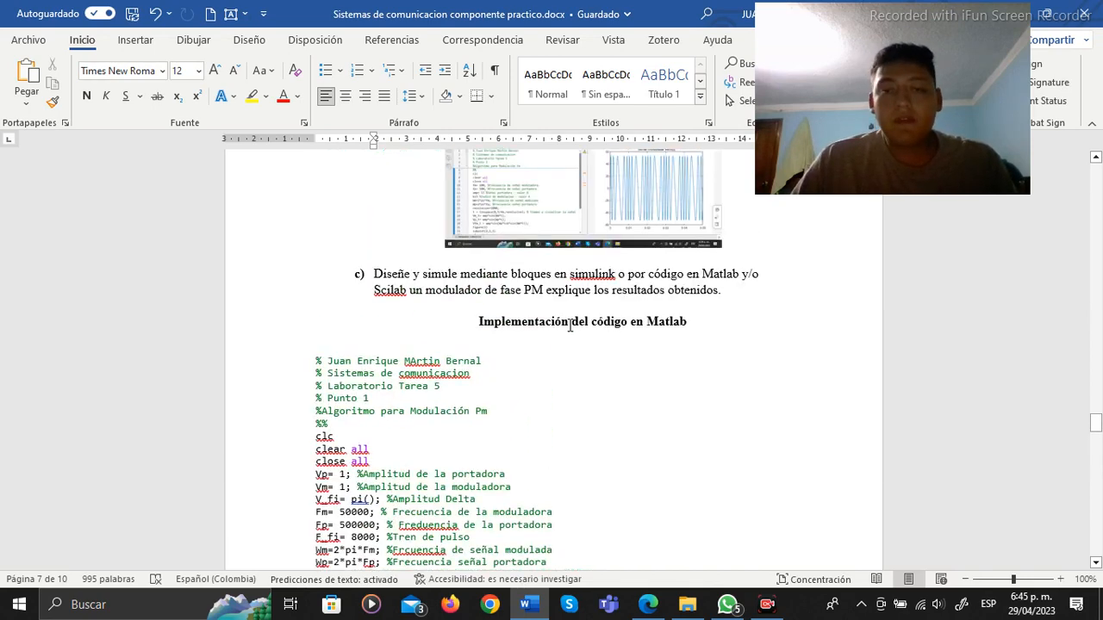
{"action": "scroll", "coordinate": [569, 323], "scroll_direction": "down", "scroll_amount": 16}
{"action": "scroll", "coordinate": [570, 331], "scroll_direction": "down", "scroll_amount": 4}
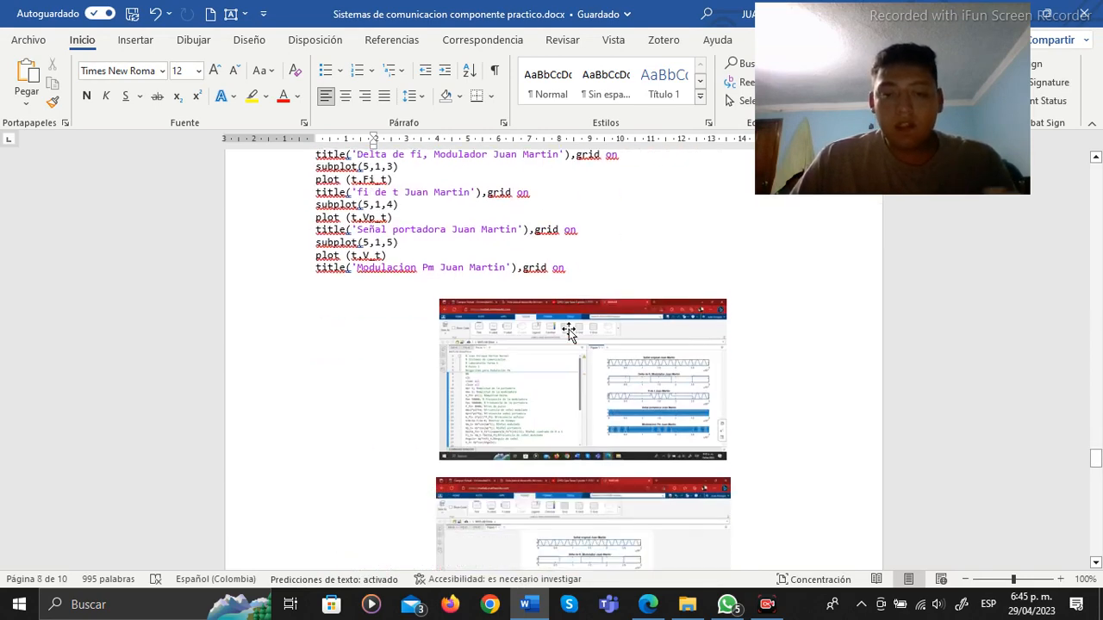
{"action": "scroll", "coordinate": [594, 305], "scroll_direction": "down", "scroll_amount": 3}
{"action": "scroll", "coordinate": [572, 349], "scroll_direction": "down", "scroll_amount": 3}
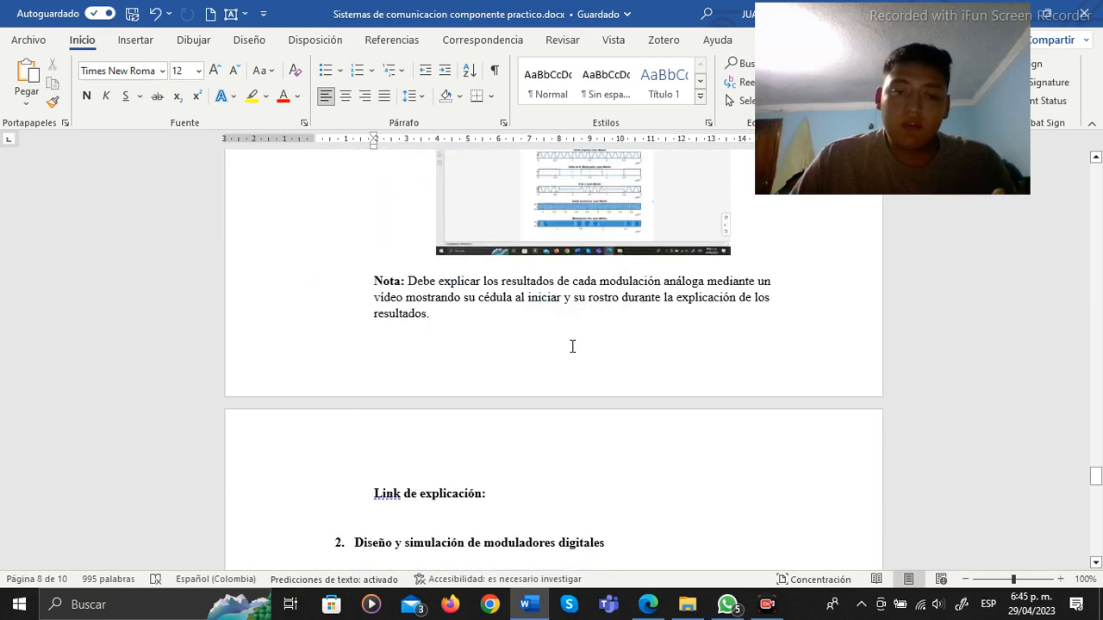
{"action": "scroll", "coordinate": [569, 349], "scroll_direction": "up", "scroll_amount": 9}
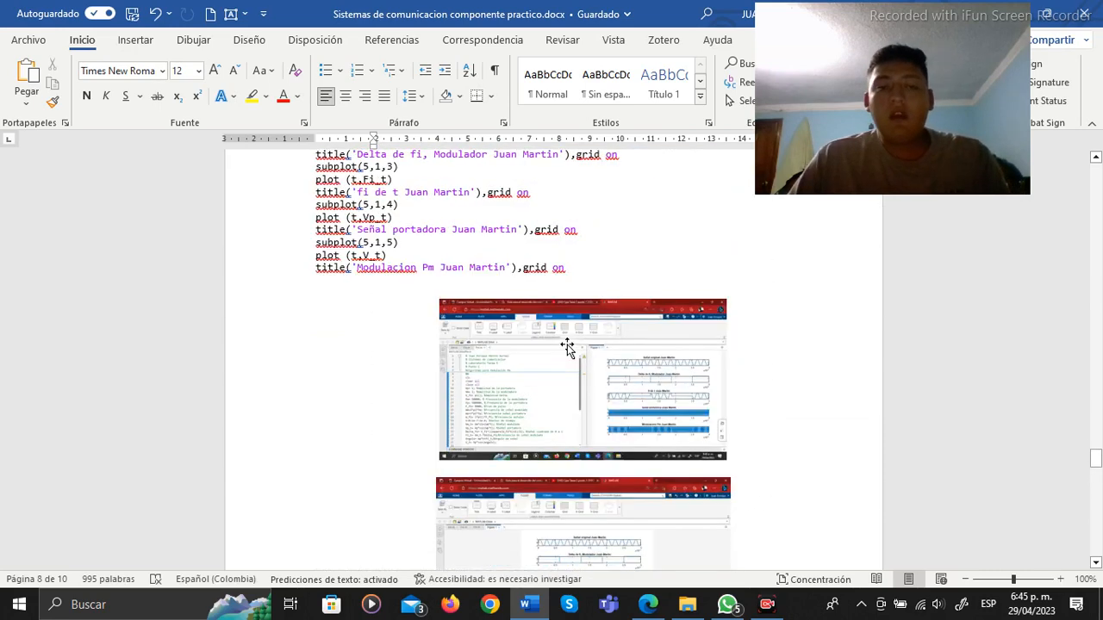
Return to MATLAB, open the Pm.m script, and review its signal parameters, phase modulation equations and subplot commands
{"action": "key", "text": "alt+Tab"}
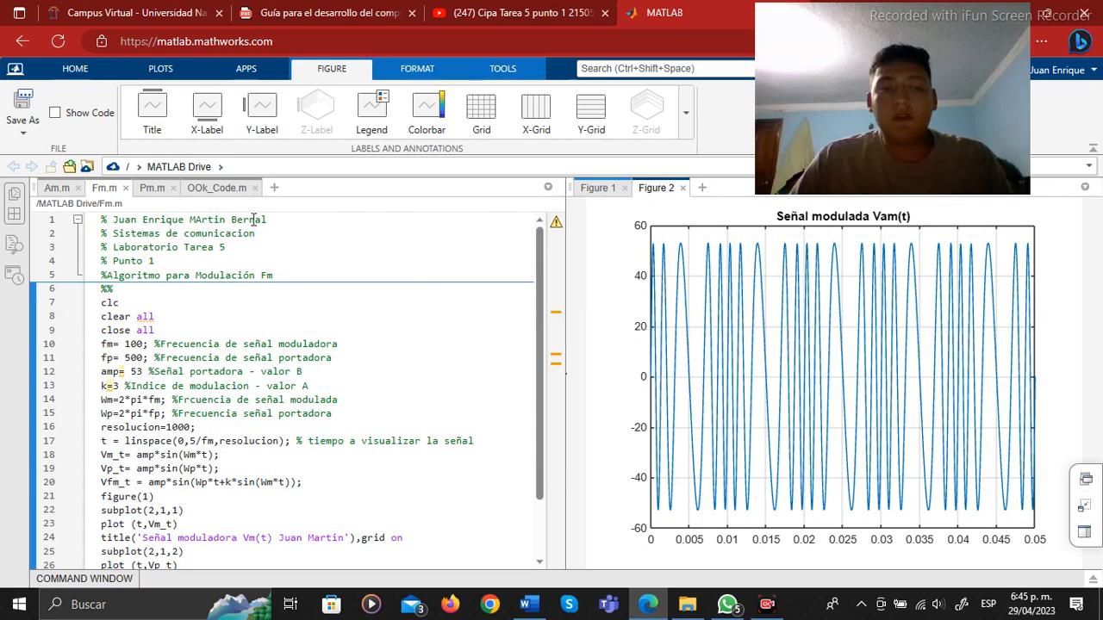
{"action": "left_click", "coordinate": [151, 188]}
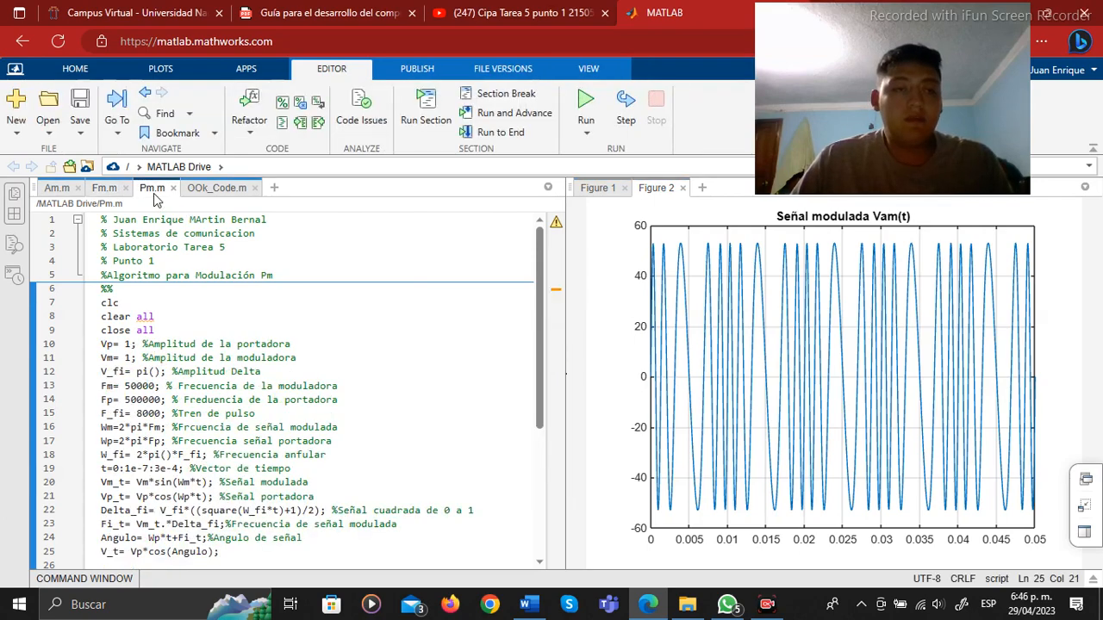
{"action": "left_click", "coordinate": [217, 321]}
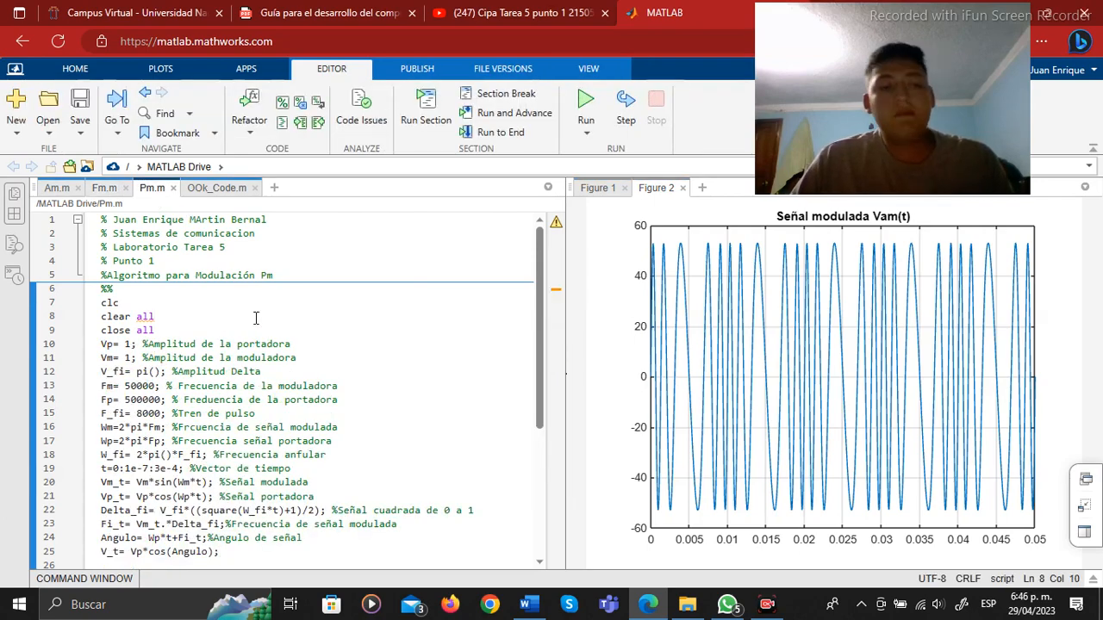
{"action": "scroll", "coordinate": [263, 314], "scroll_direction": "down", "scroll_amount": 3}
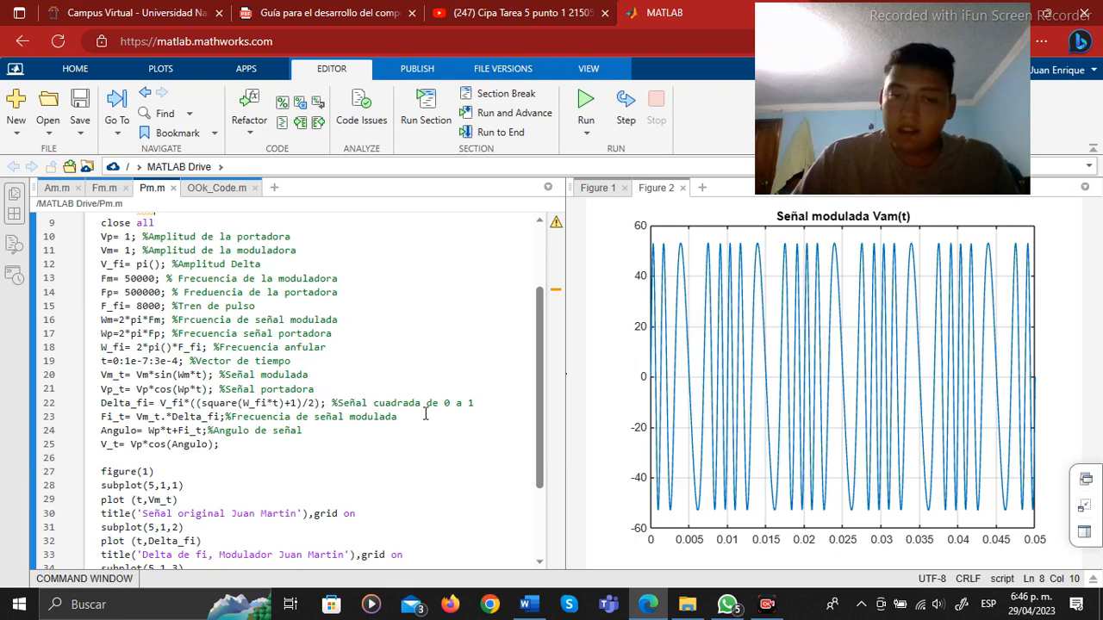
{"action": "scroll", "coordinate": [417, 406], "scroll_direction": "down", "scroll_amount": 1}
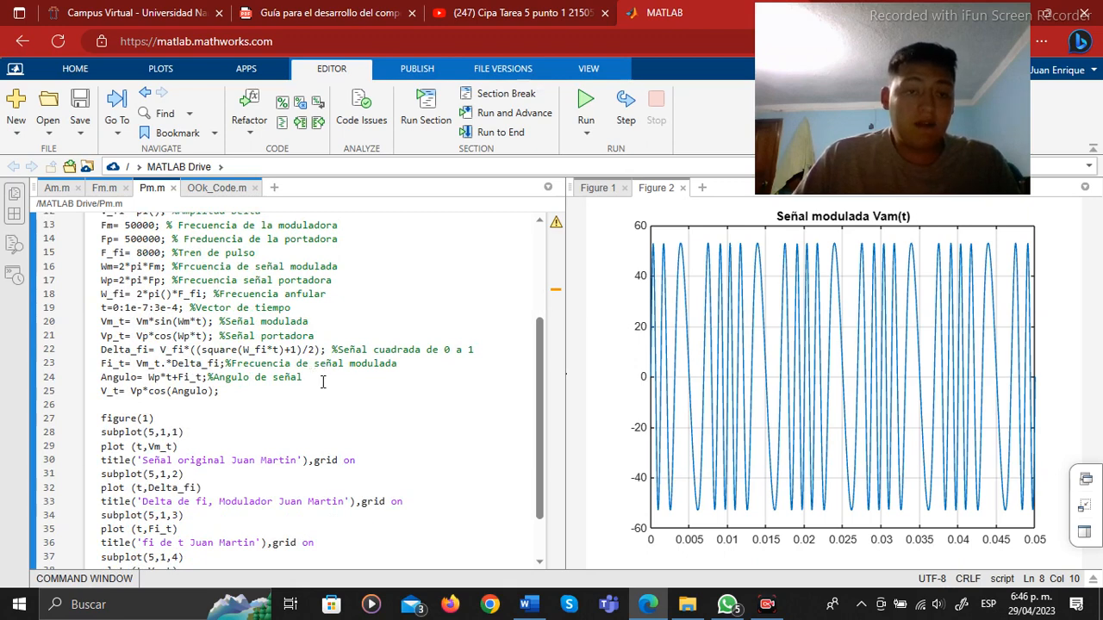
Run Pm.m and examine the original, phase delta, fi de t, carrier and PM-modulated signal plots in Figure 1
{"action": "scroll", "coordinate": [298, 395], "scroll_direction": "down", "scroll_amount": 2}
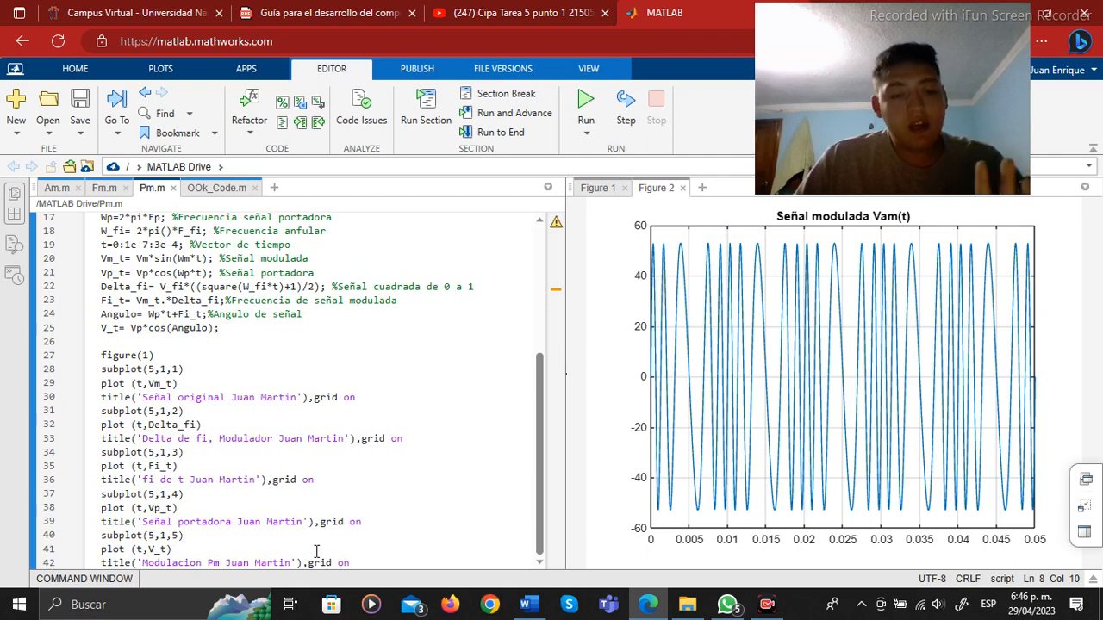
{"action": "scroll", "coordinate": [317, 552], "scroll_direction": "up", "scroll_amount": 5}
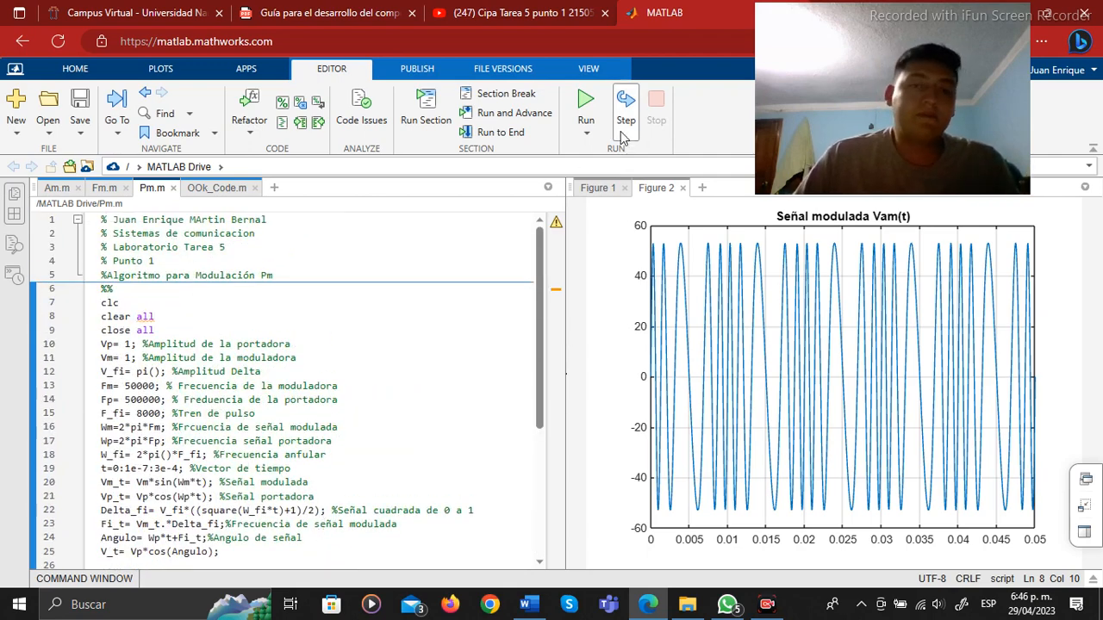
{"action": "left_click", "coordinate": [586, 102]}
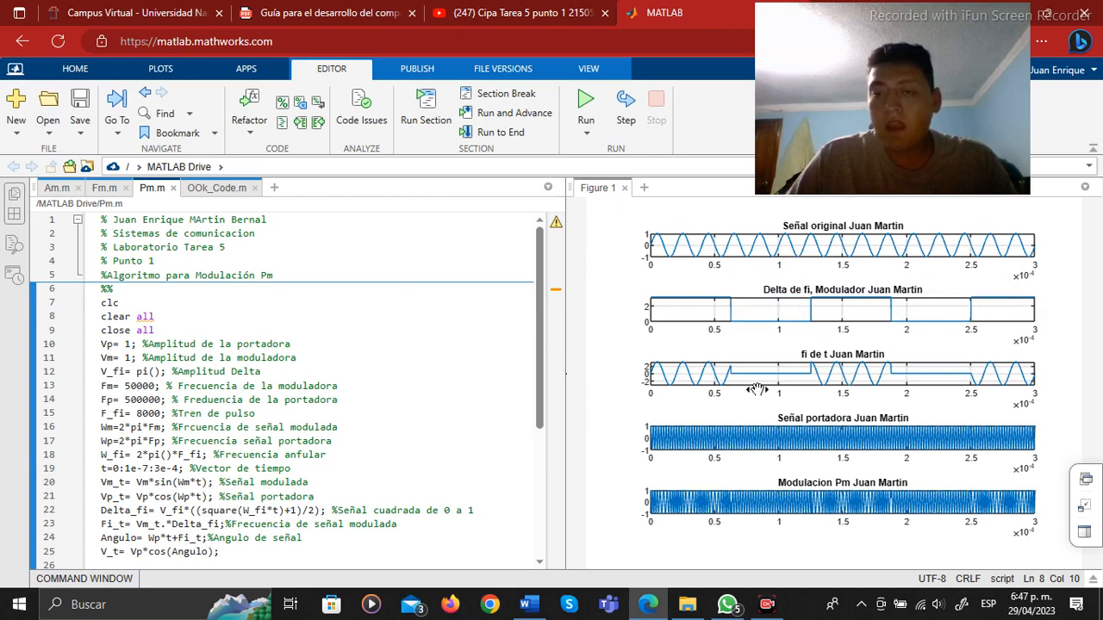
{"action": "left_click", "coordinate": [814, 369]}
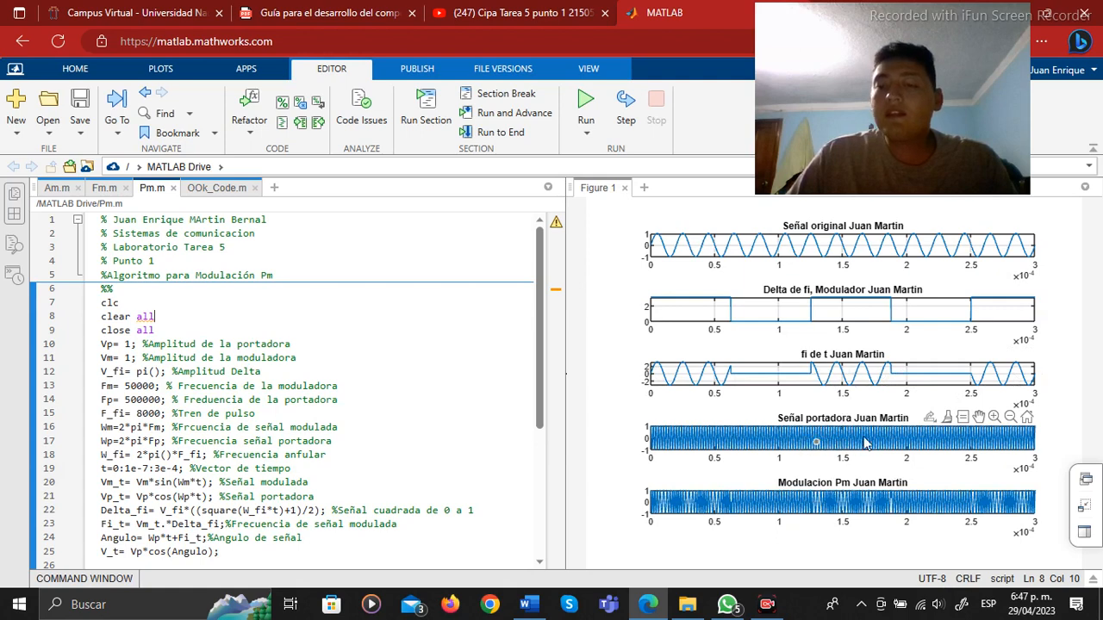
{"action": "left_click", "coordinate": [943, 442]}
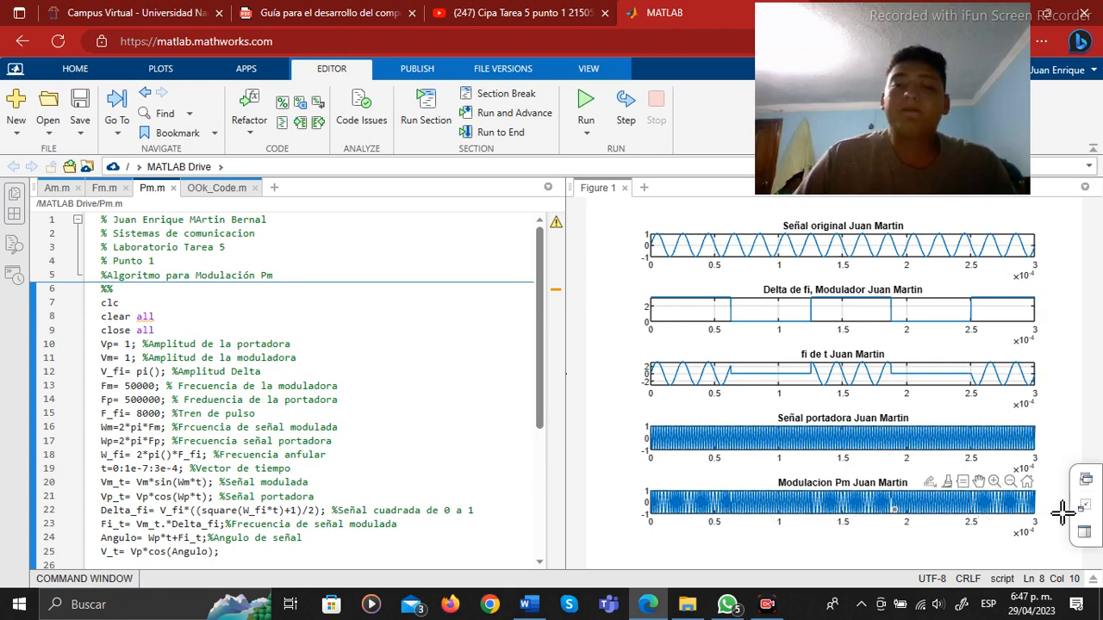
Switch to the Word report and review section c's PM modulator code, its result captures and the closing note
{"action": "key", "text": "alt+Tab"}
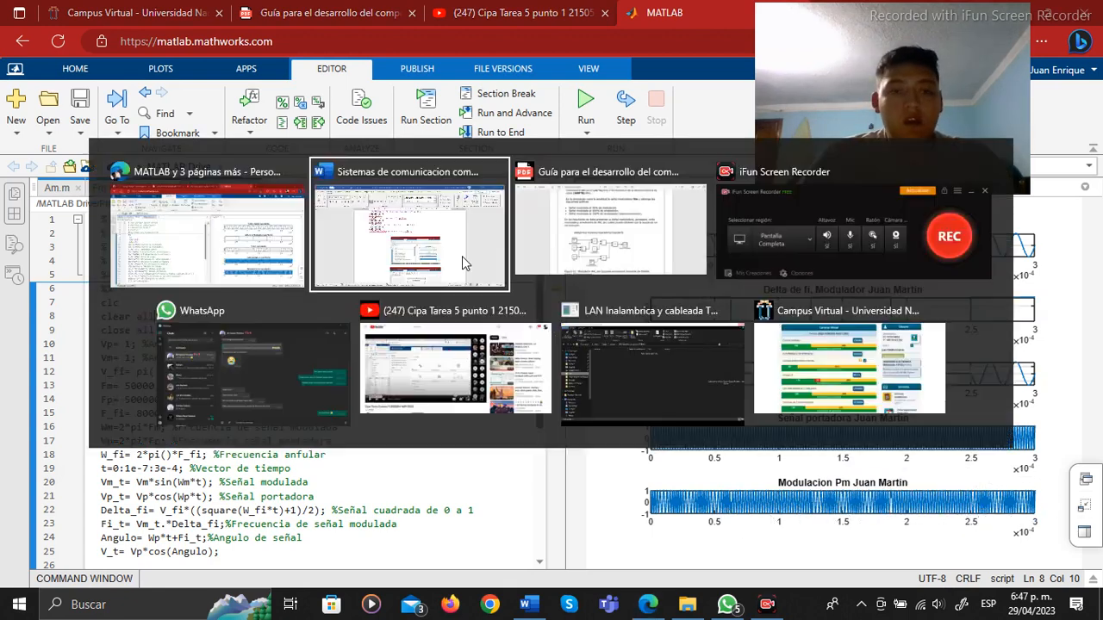
{"action": "left_click", "coordinate": [462, 263]}
{"action": "scroll", "coordinate": [465, 259], "scroll_direction": "down", "scroll_amount": 5}
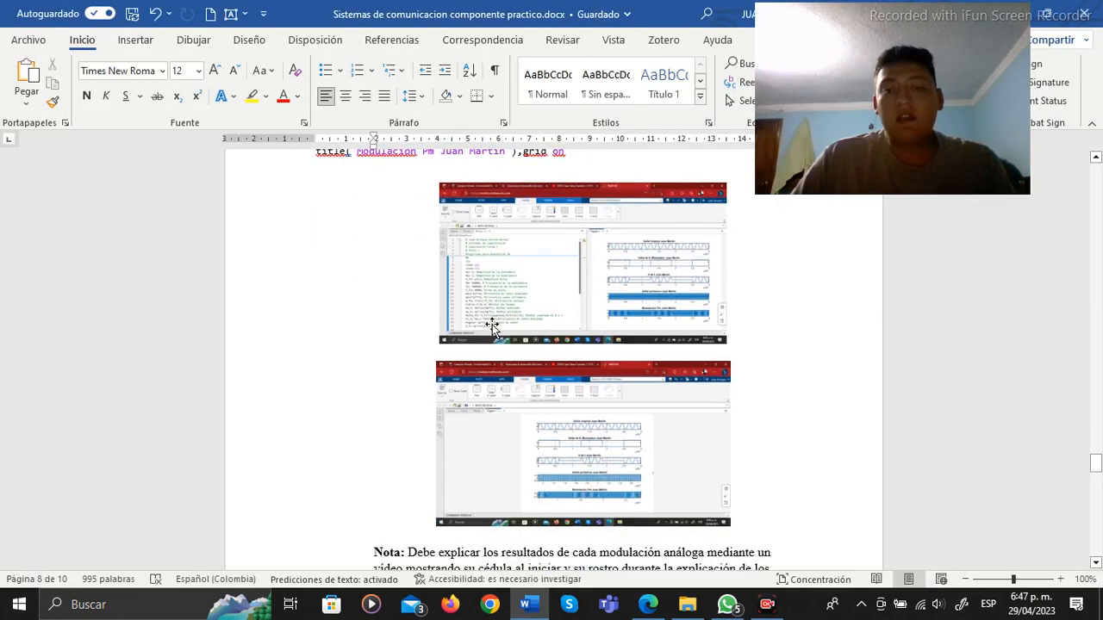
{"action": "scroll", "coordinate": [492, 328], "scroll_direction": "down", "scroll_amount": 4}
{"action": "scroll", "coordinate": [492, 327], "scroll_direction": "up", "scroll_amount": 7}
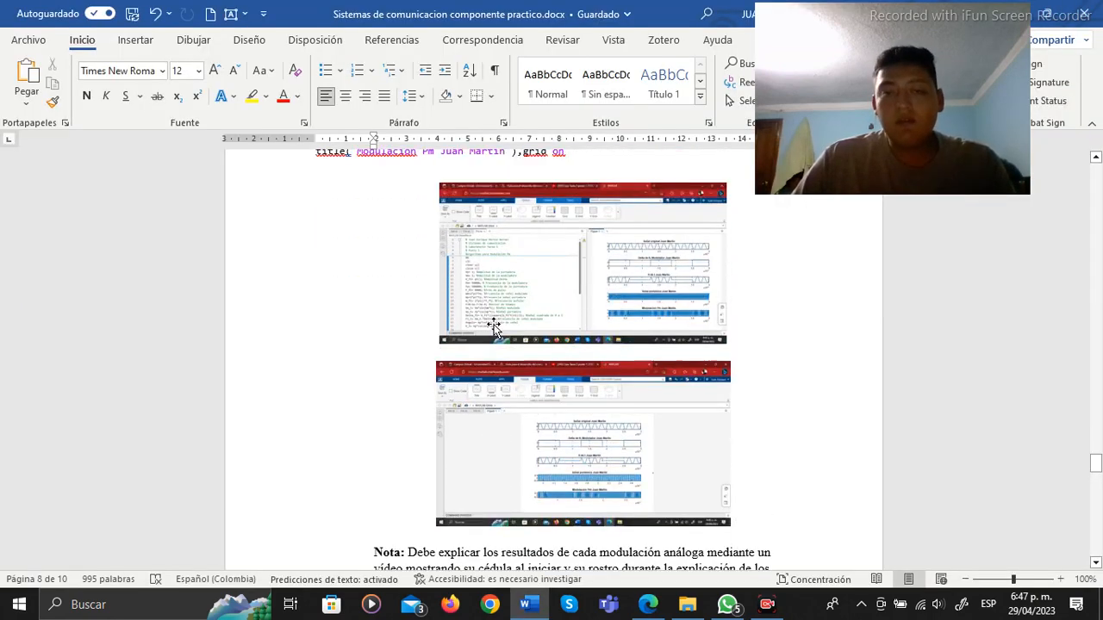
{"action": "scroll", "coordinate": [494, 328], "scroll_direction": "up", "scroll_amount": 15}
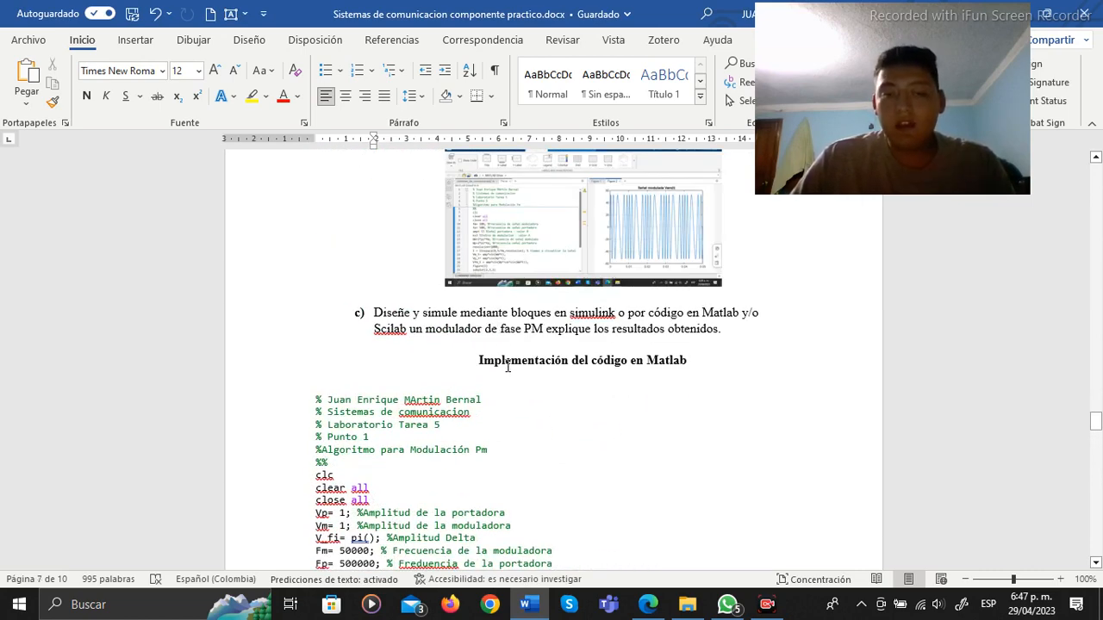
{"action": "scroll", "coordinate": [507, 367], "scroll_direction": "down", "scroll_amount": 20}
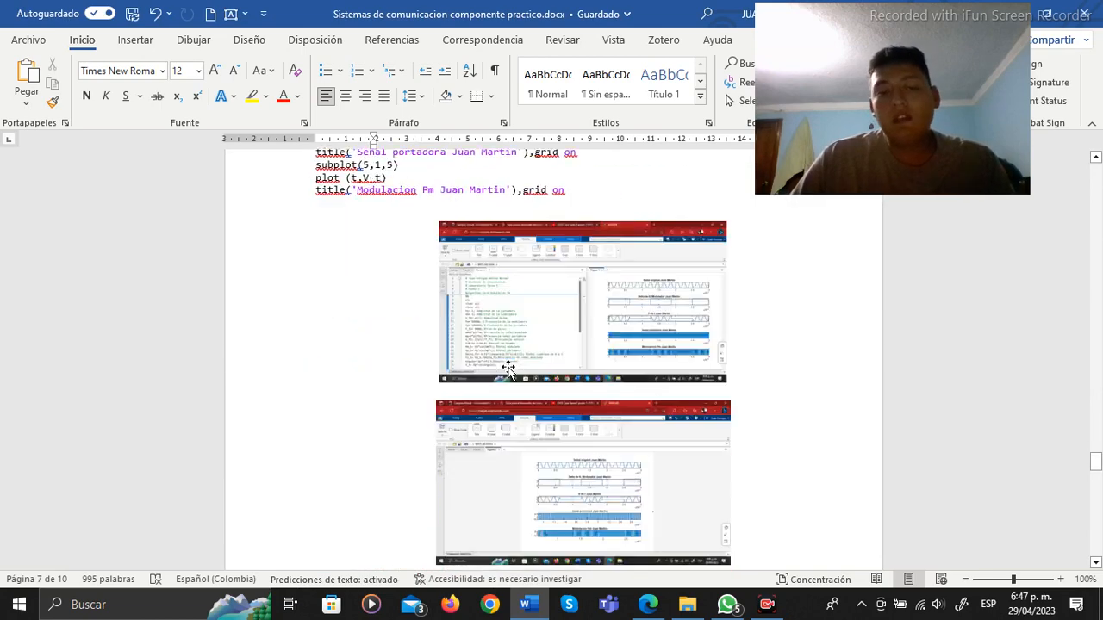
{"action": "scroll", "coordinate": [509, 368], "scroll_direction": "down", "scroll_amount": 4}
{"action": "scroll", "coordinate": [508, 368], "scroll_direction": "up", "scroll_amount": 9}
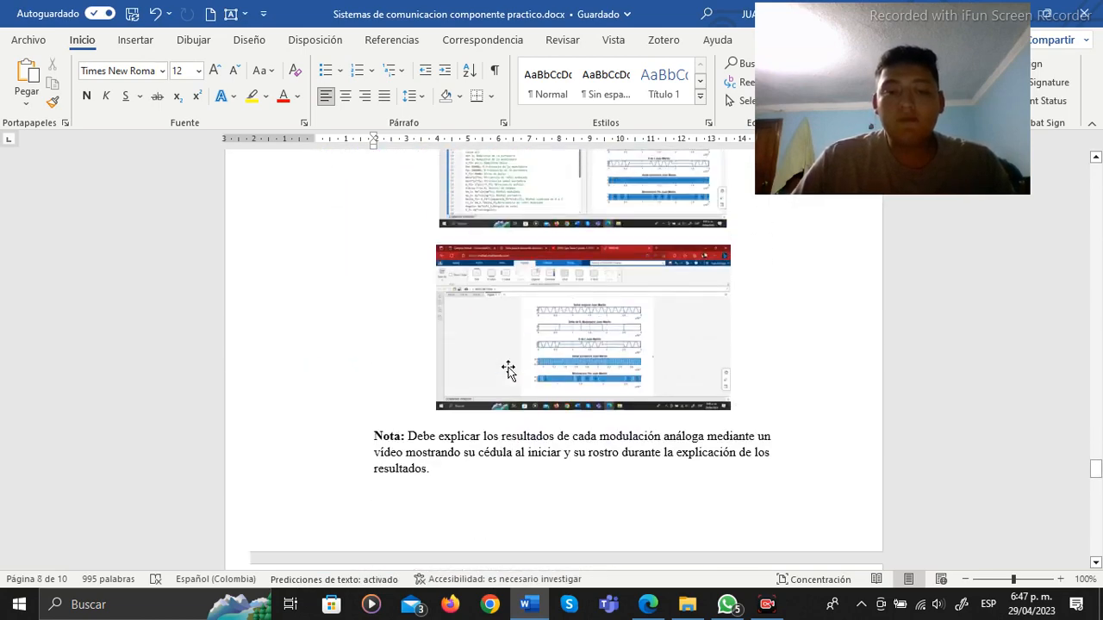